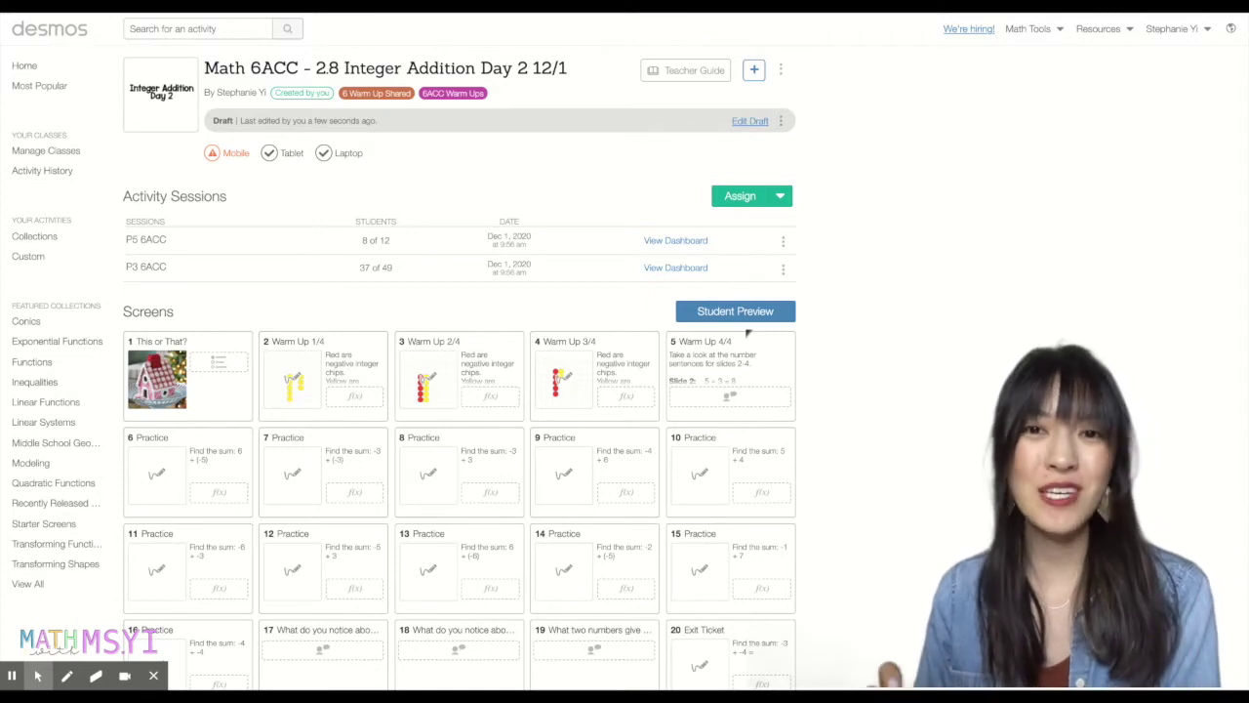
Step: Preview screen 1 as a student sees it, then close the preview
scroll(245, 420, down, 1)
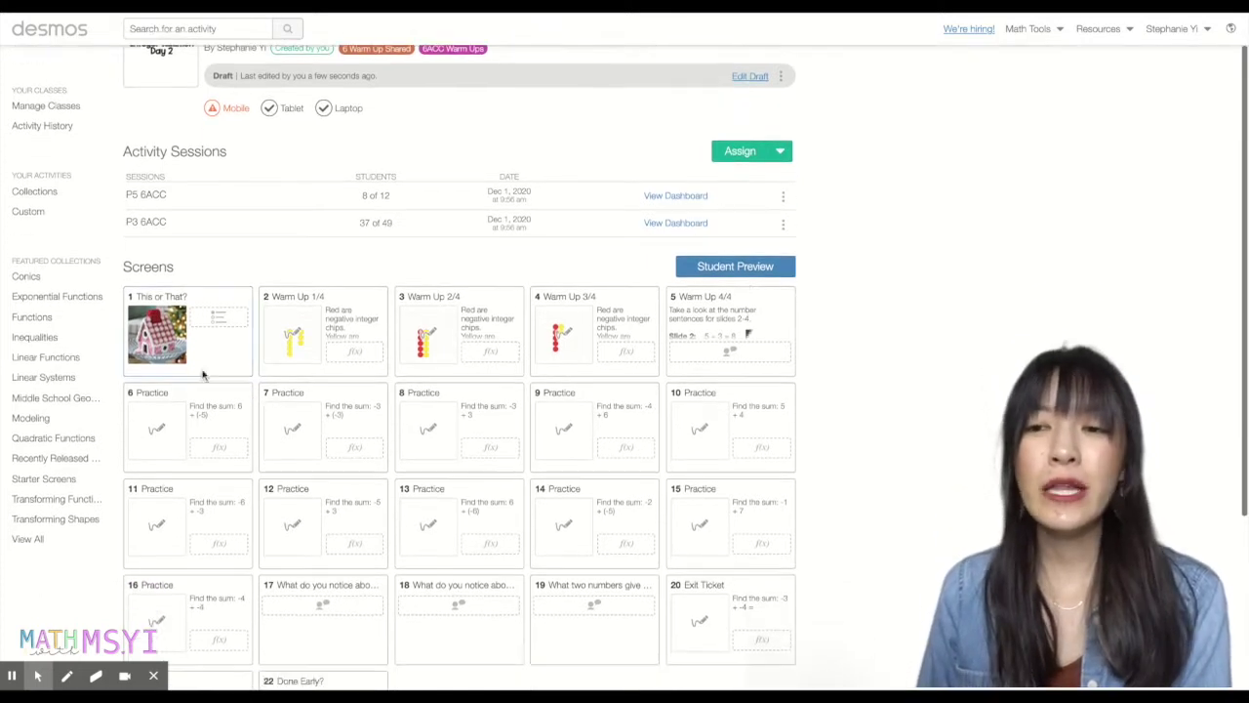
click(183, 341)
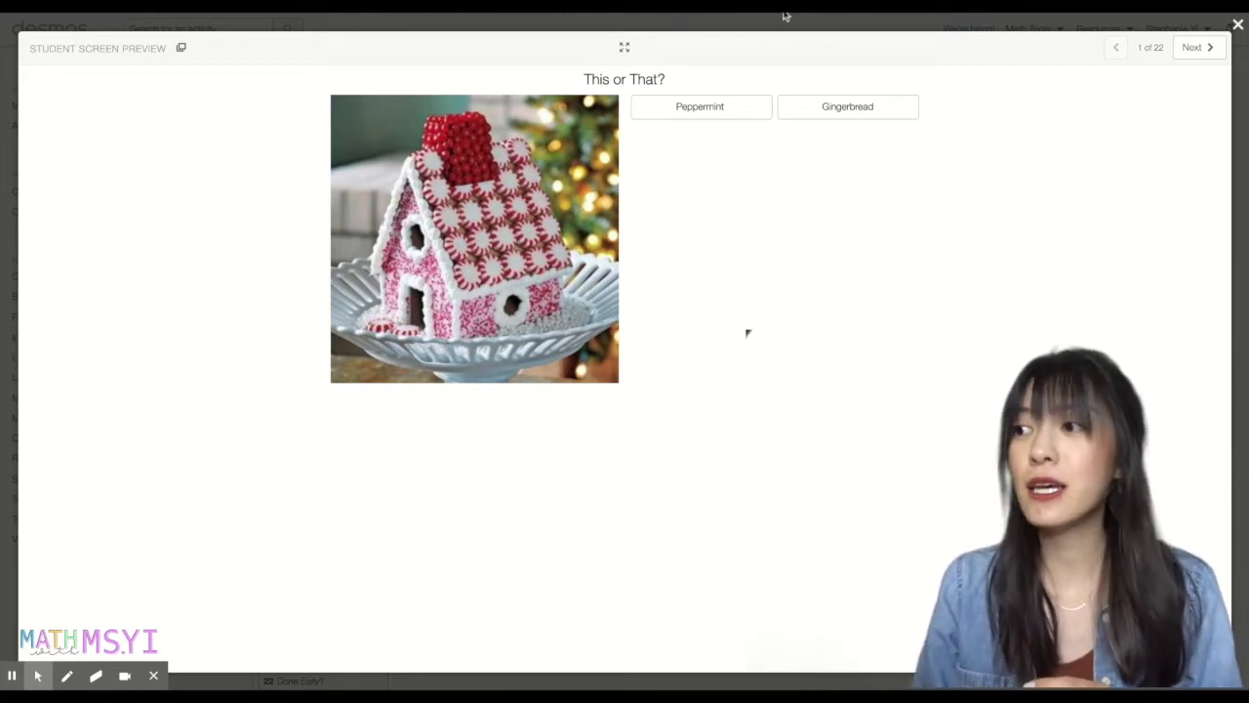
click(1238, 24)
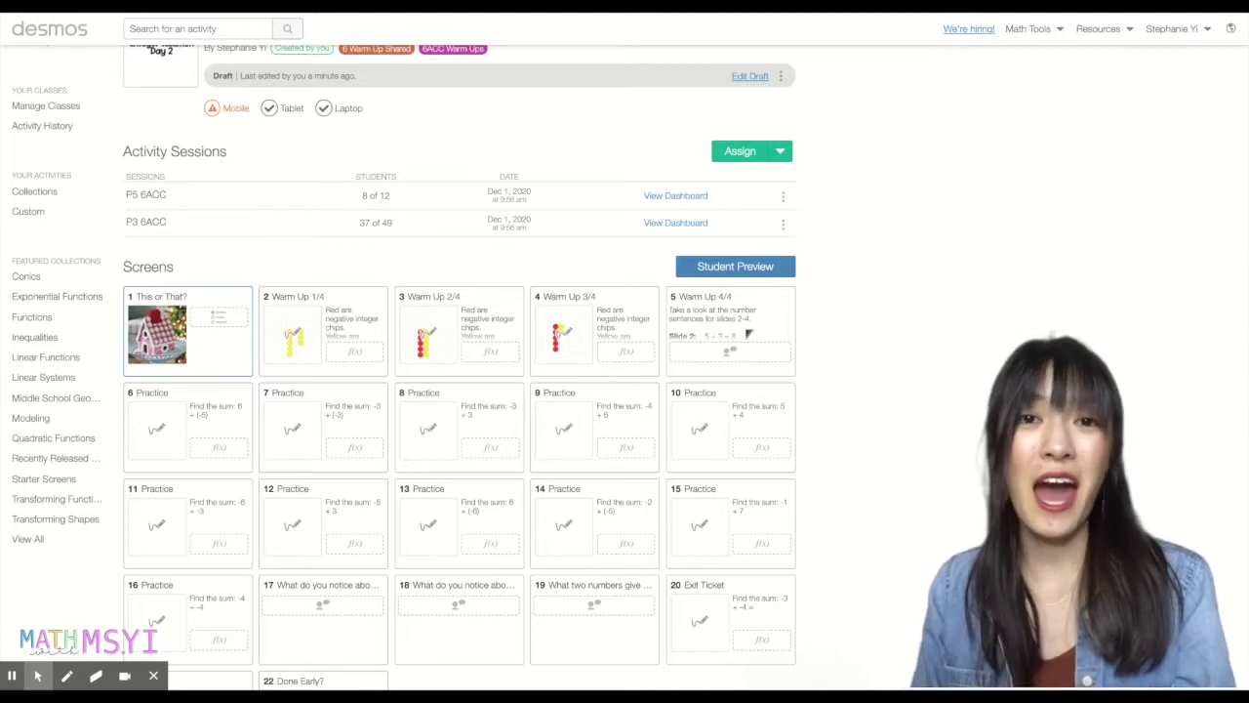
Step: Preview the This or That? screen, choosing Peppermint and starting an explanation
scroll(203, 310, down, 1)
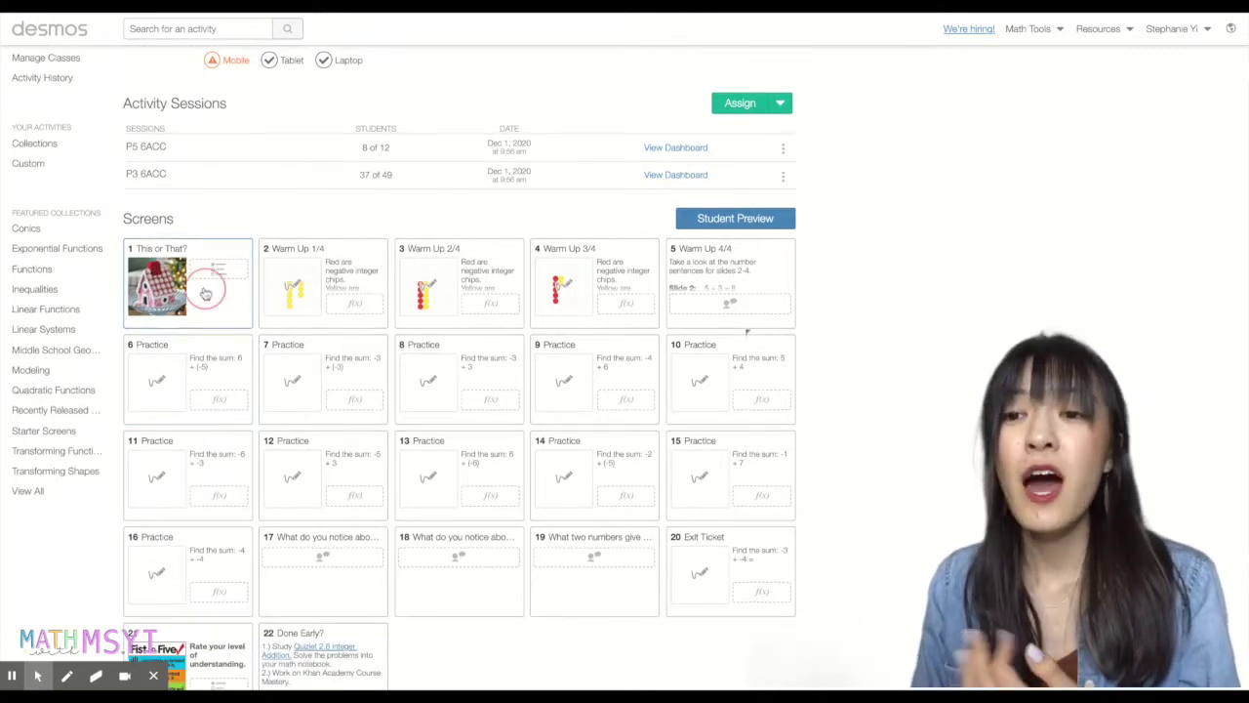
click(206, 287)
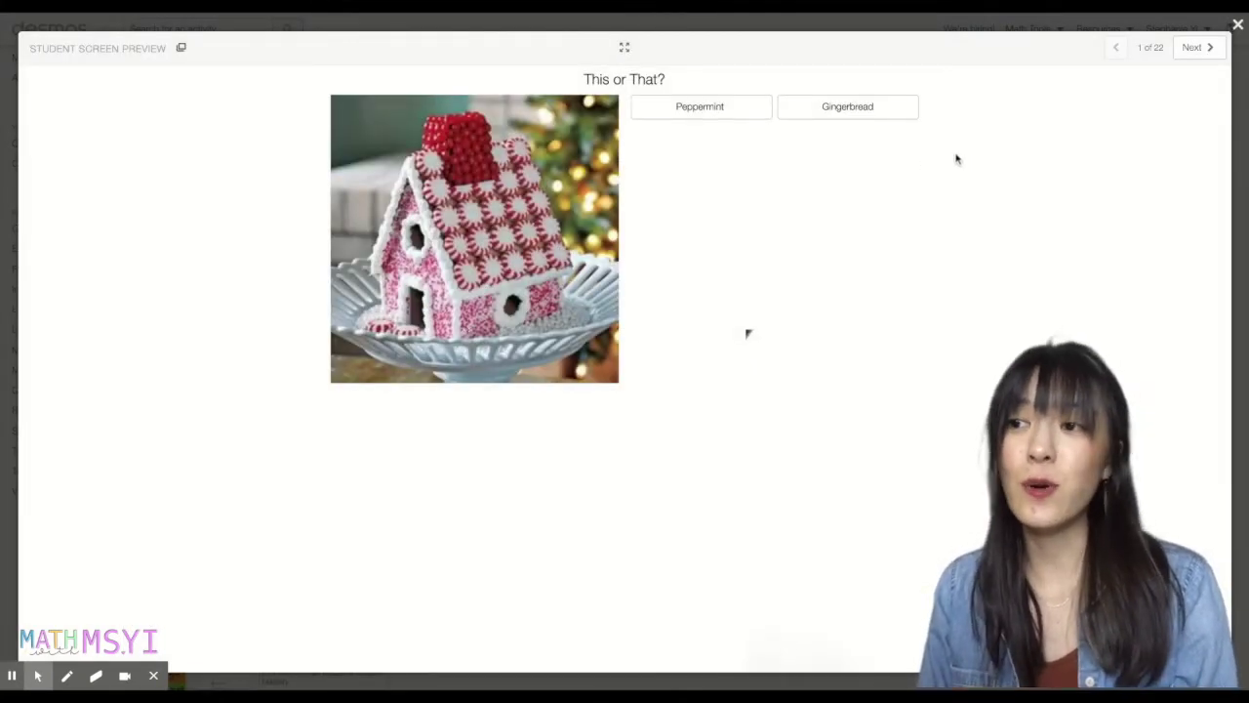
click(722, 104)
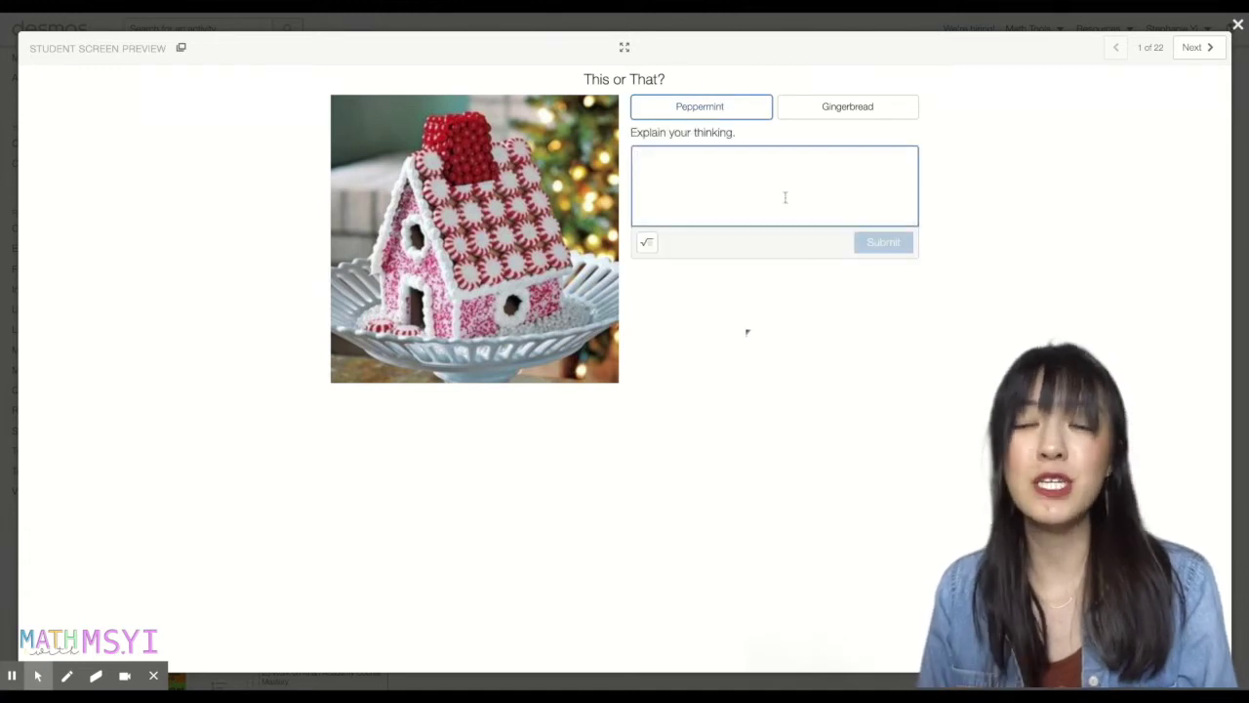
click(788, 195)
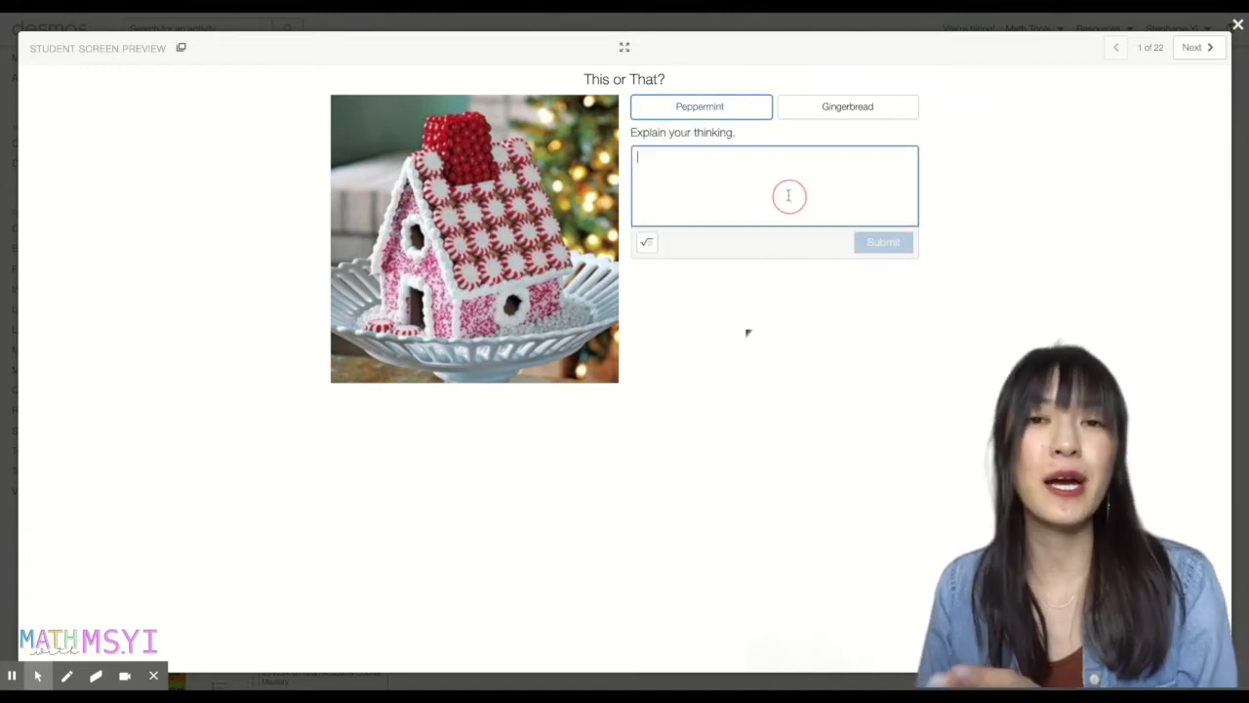
click(1238, 24)
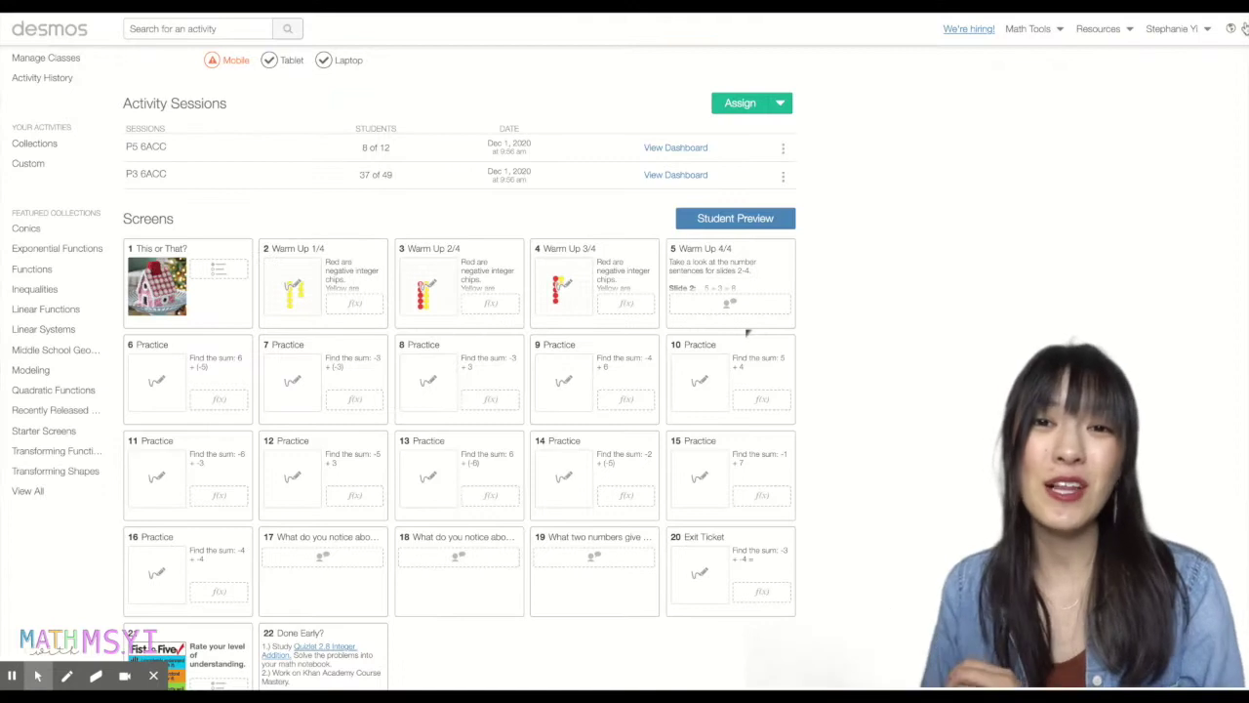
Step: Review the assign options and class list, then create a single session code
scroll(1030, 170, down, 1)
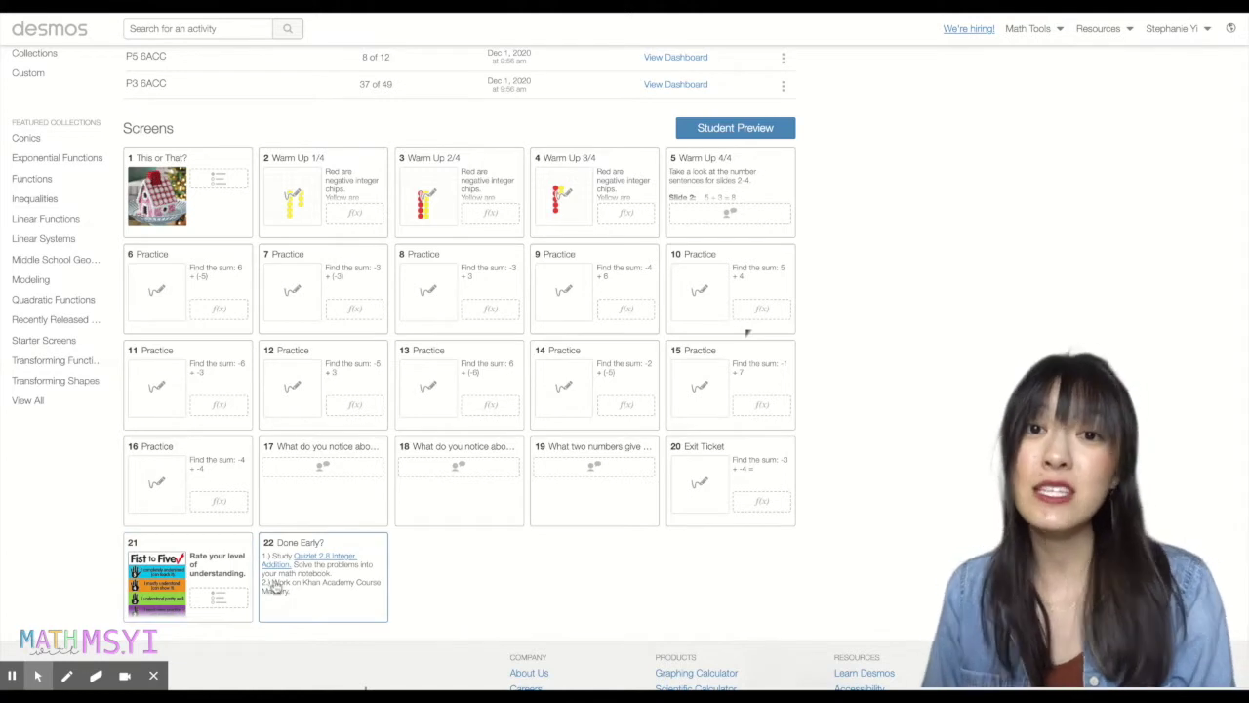
scroll(343, 564, up, 1)
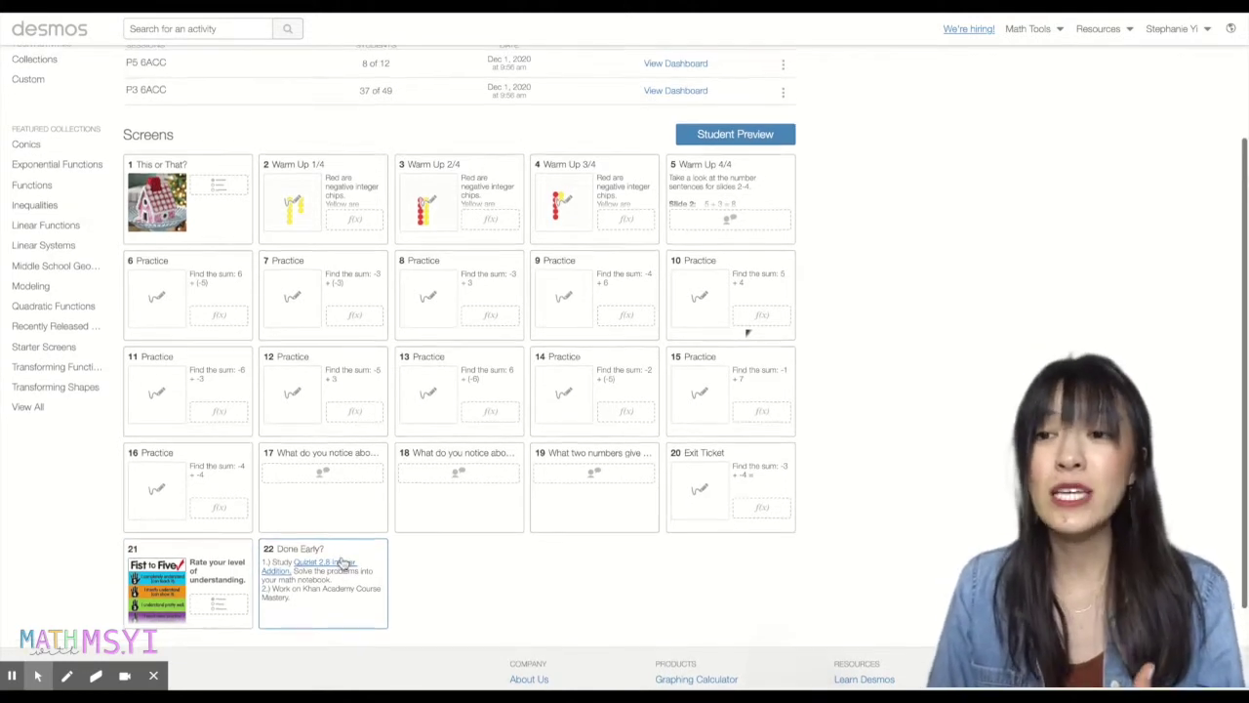
scroll(749, 332, up, 4)
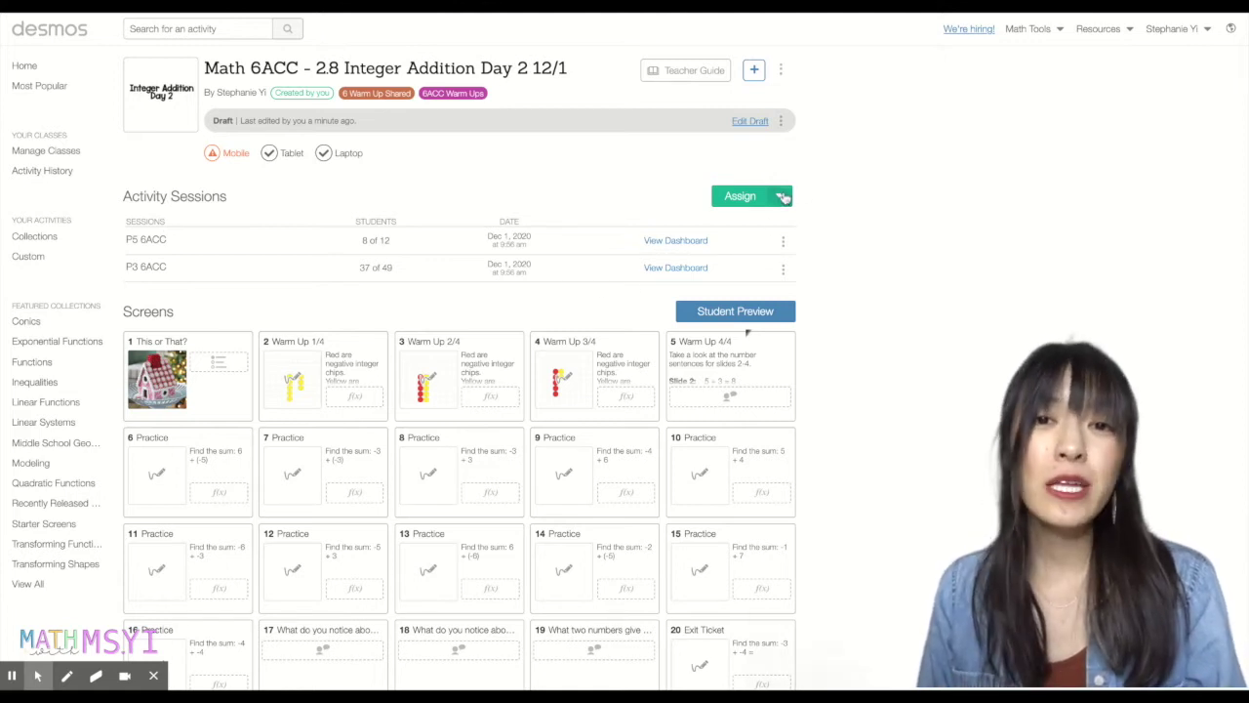
click(782, 197)
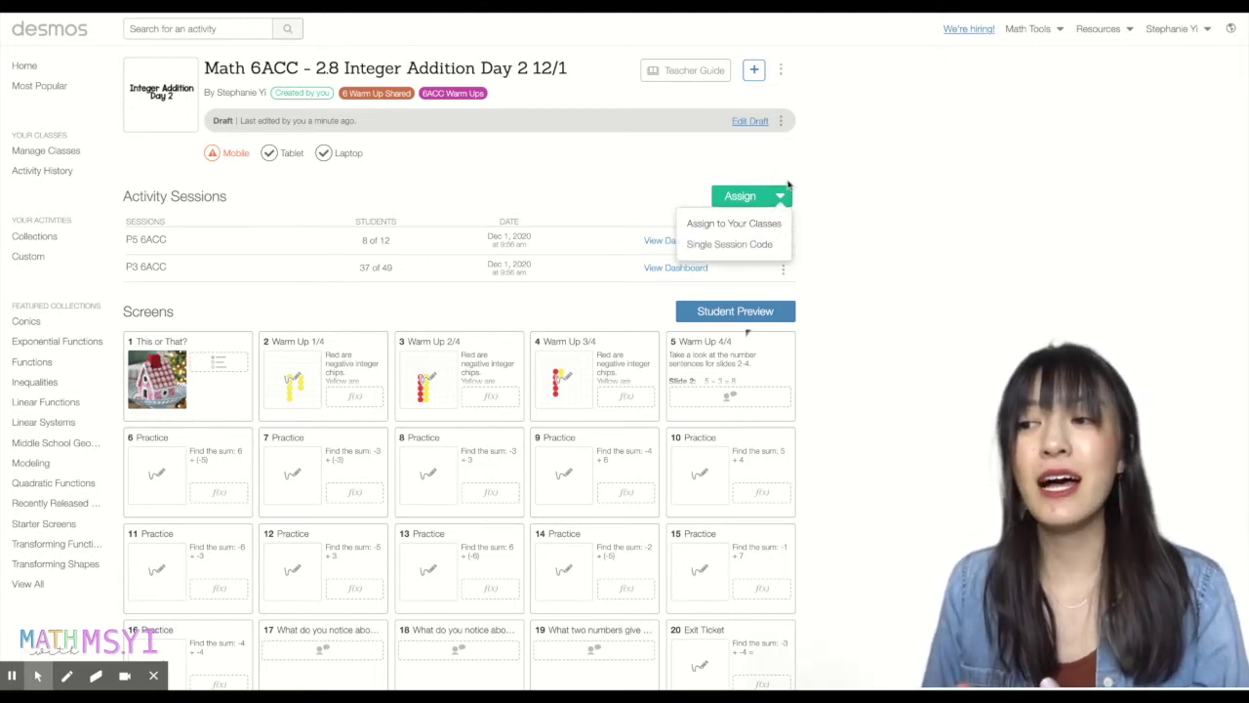
click(825, 193)
click(781, 200)
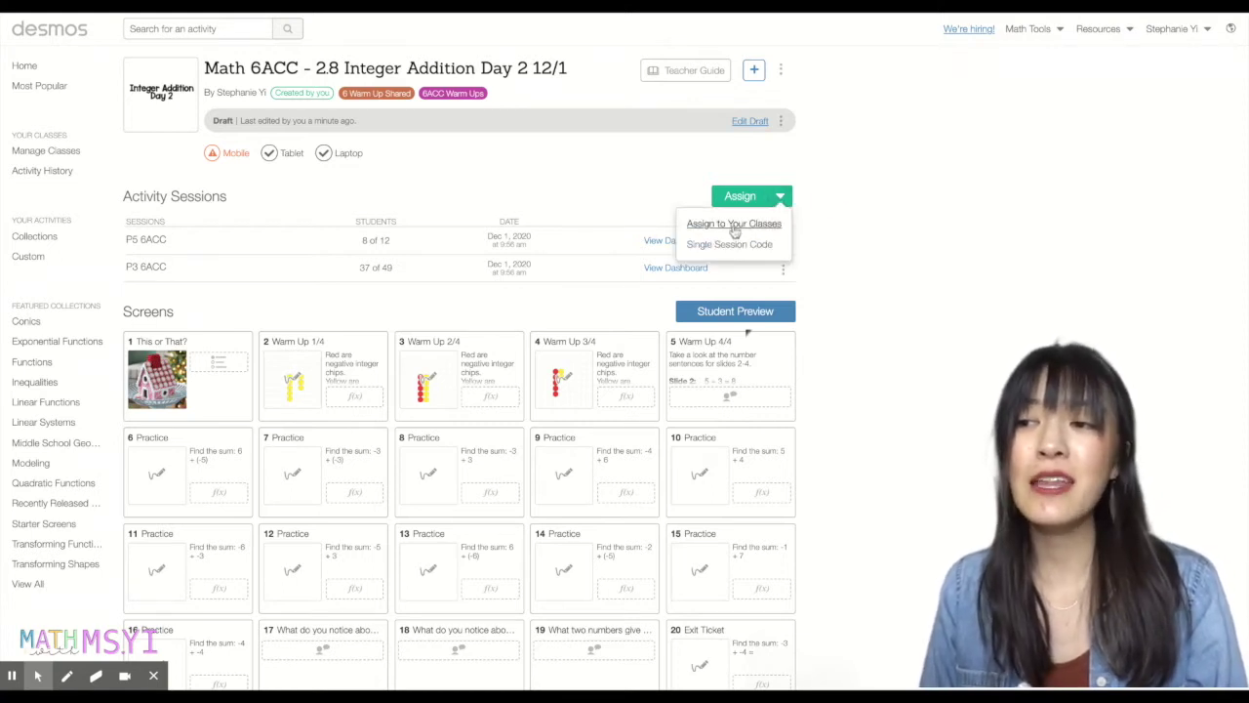
click(747, 226)
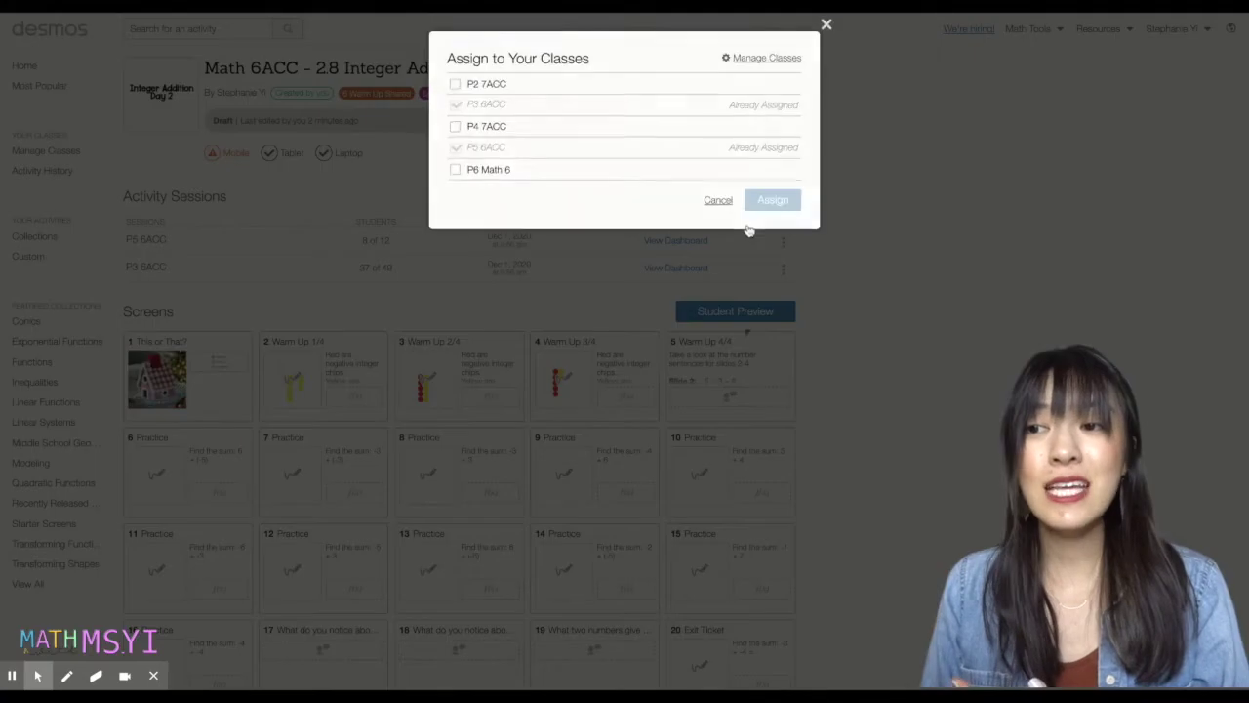
click(827, 23)
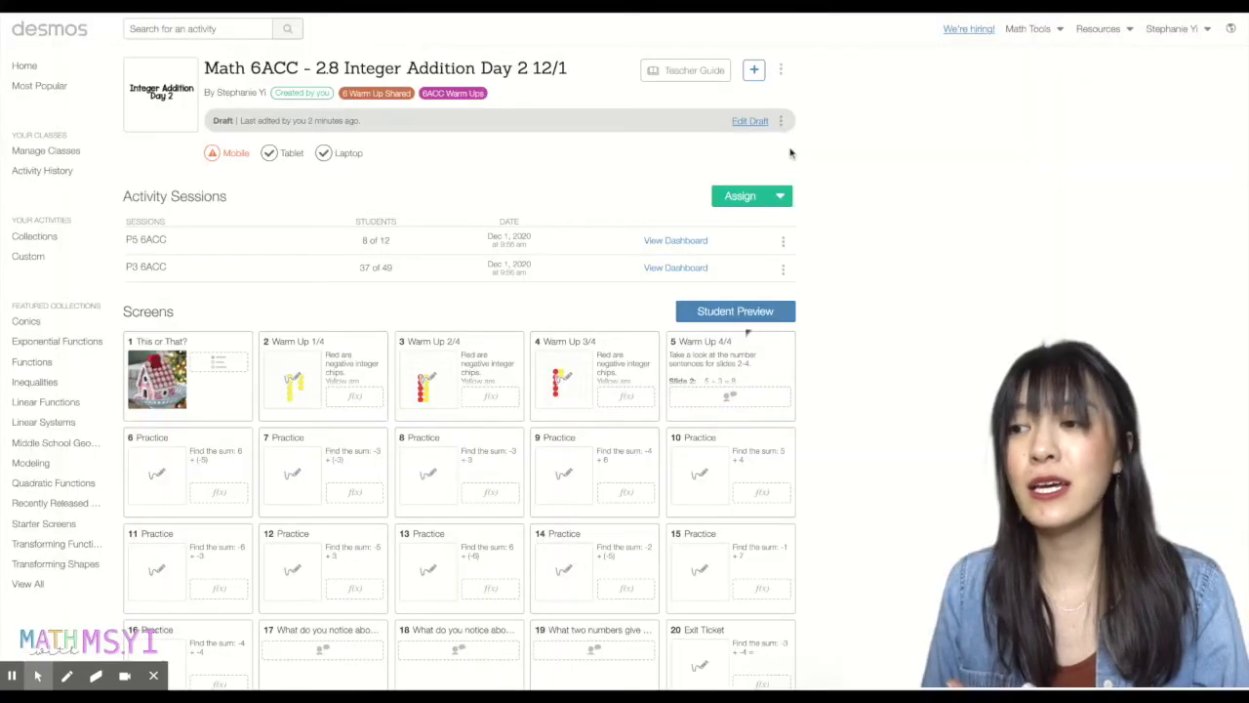
click(786, 196)
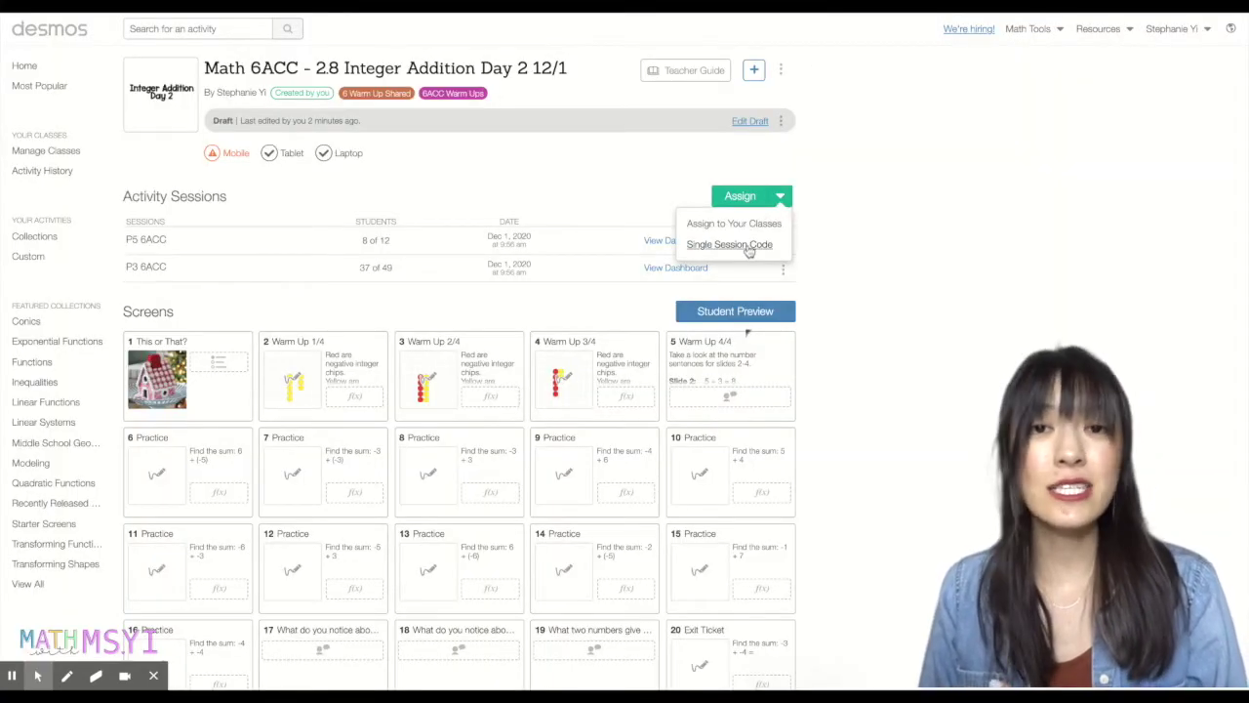
click(748, 245)
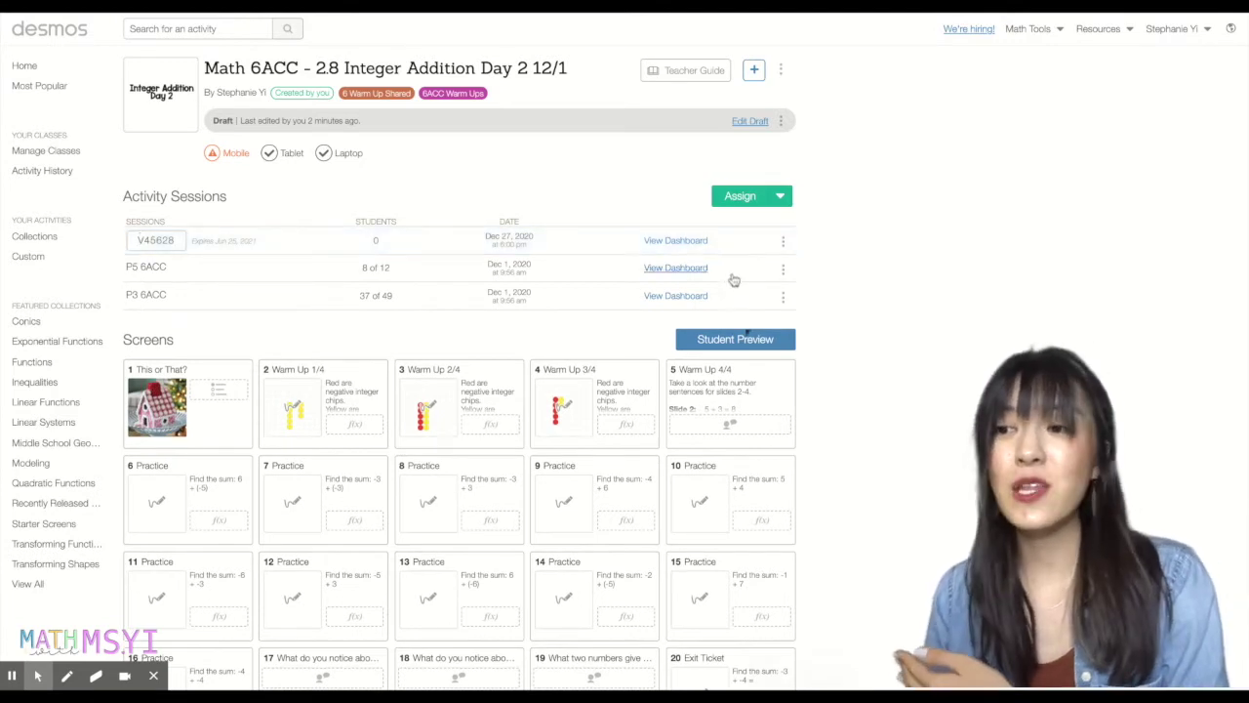
Step: Copy the new code session's student join link, then archive that session
click(782, 241)
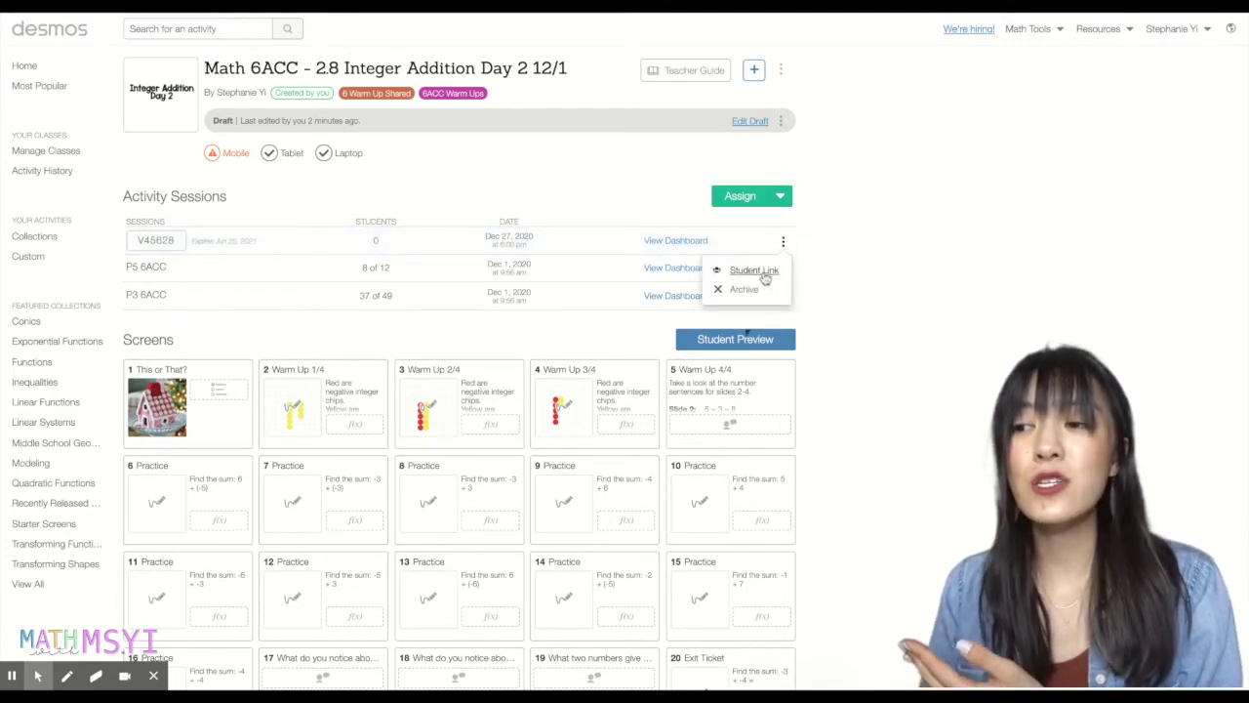
click(767, 273)
click(726, 304)
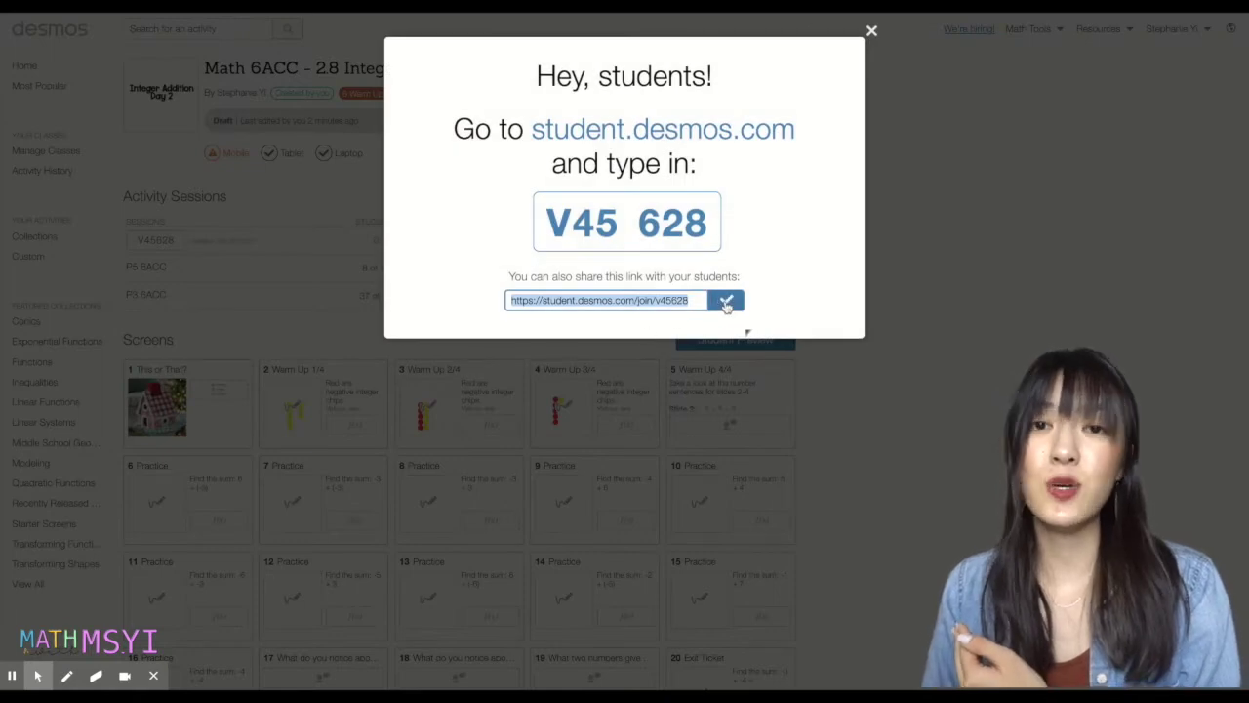
click(871, 30)
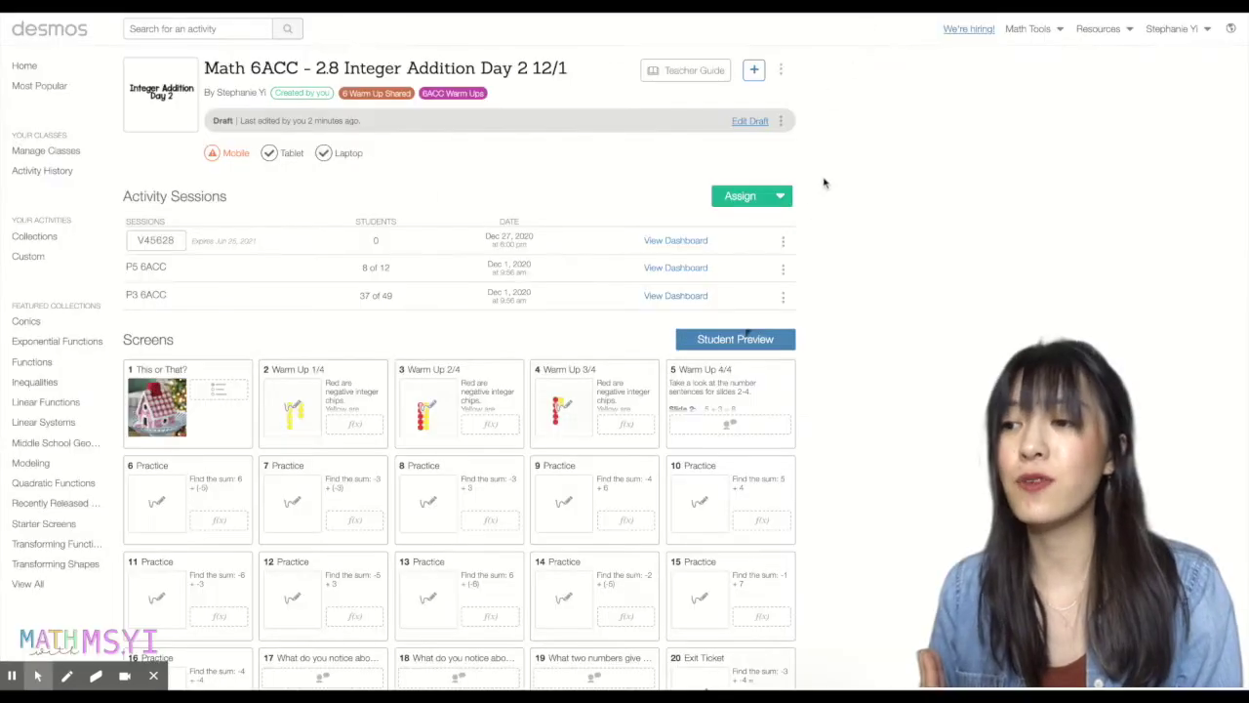
click(783, 240)
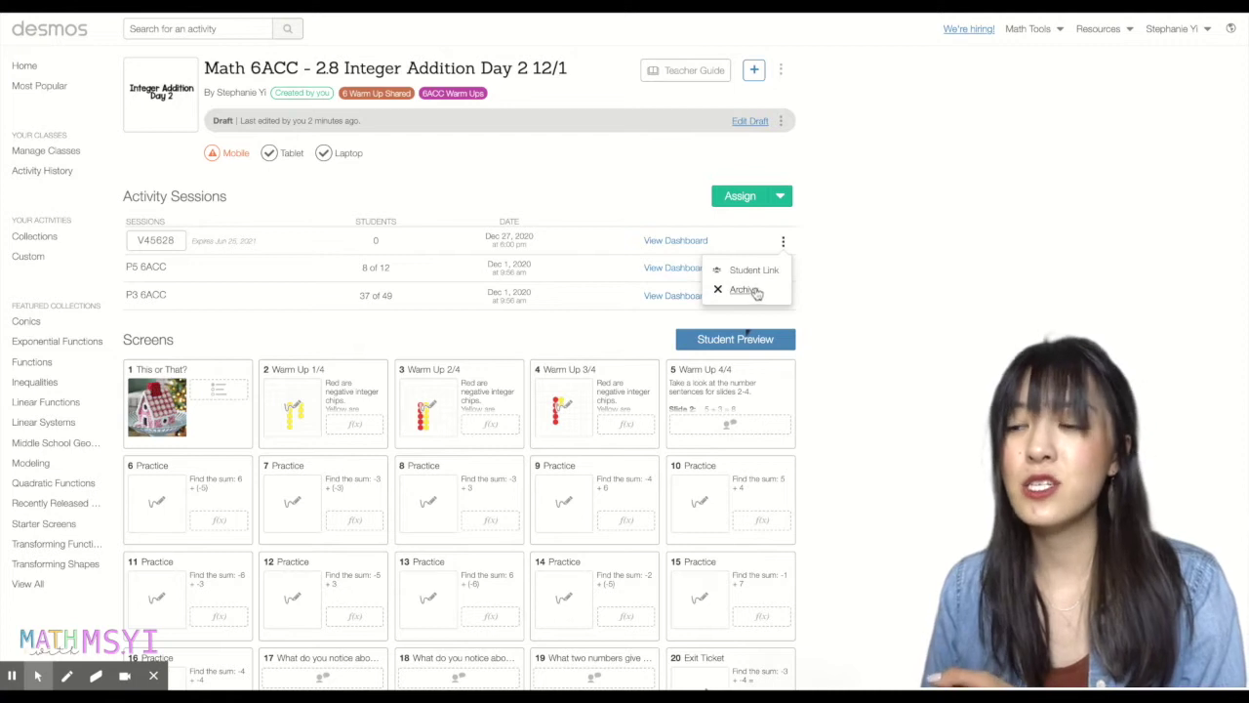
click(743, 290)
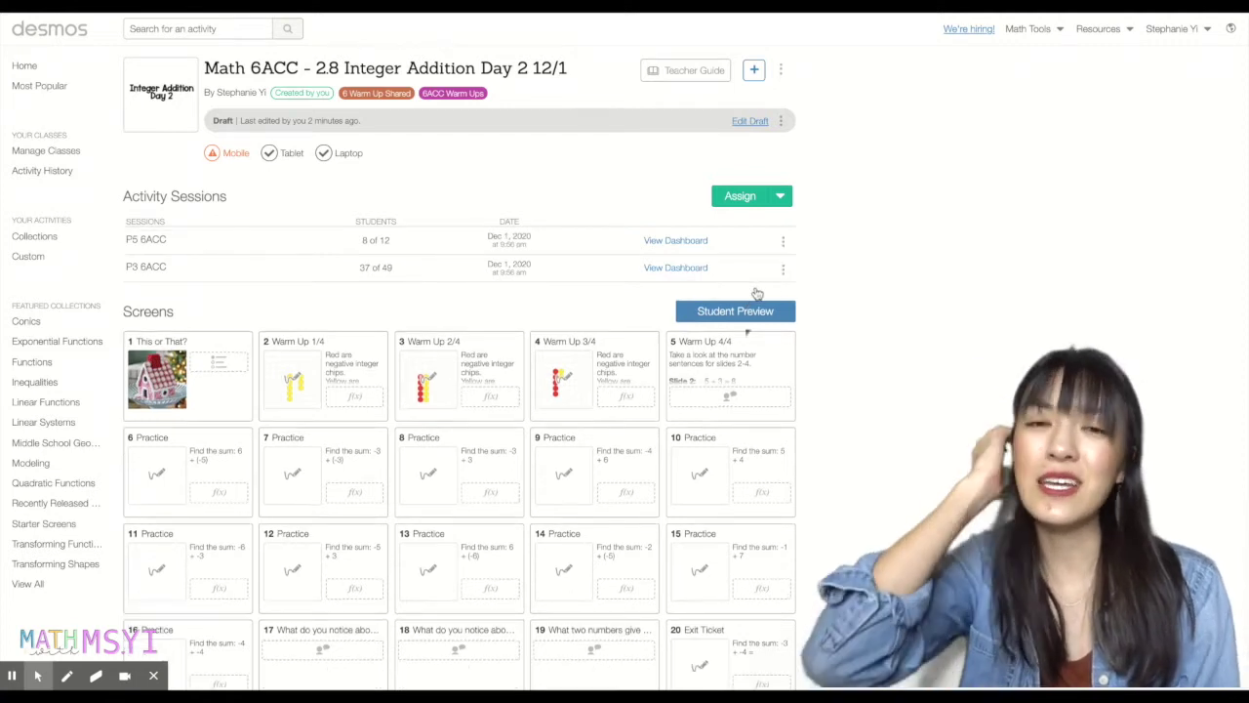
Step: View the student invite link for the P3 6ACC session
click(785, 274)
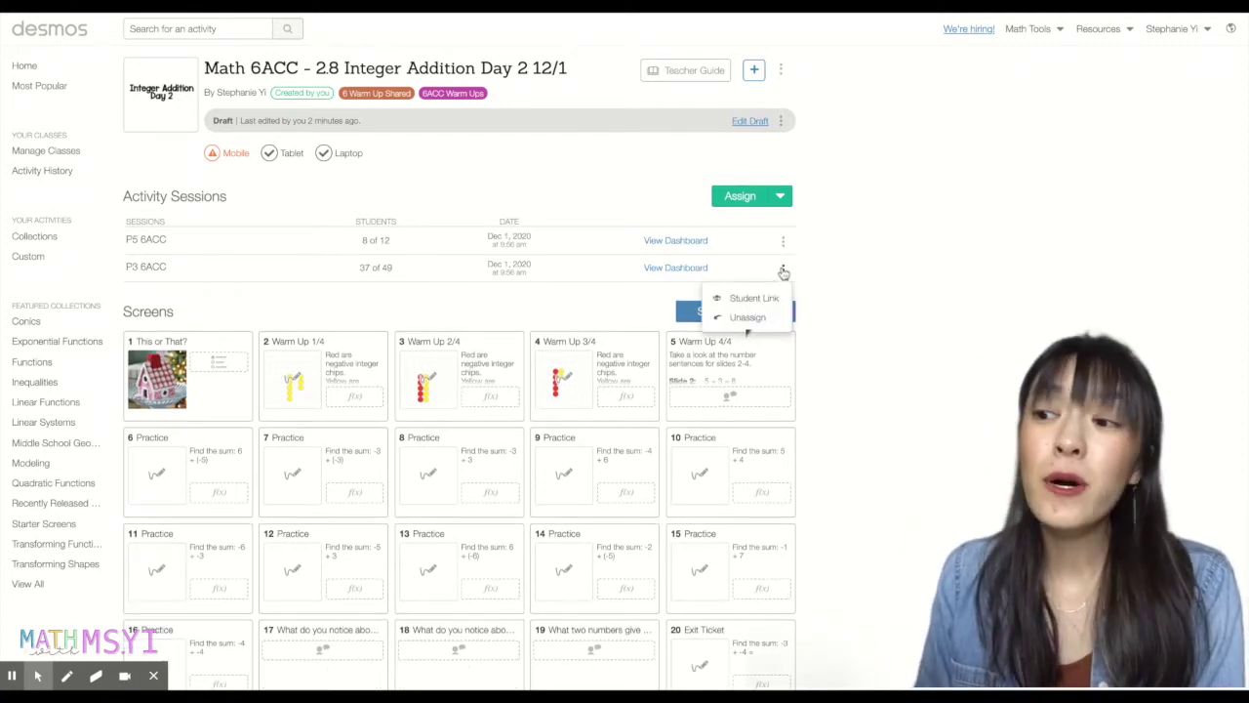
click(779, 299)
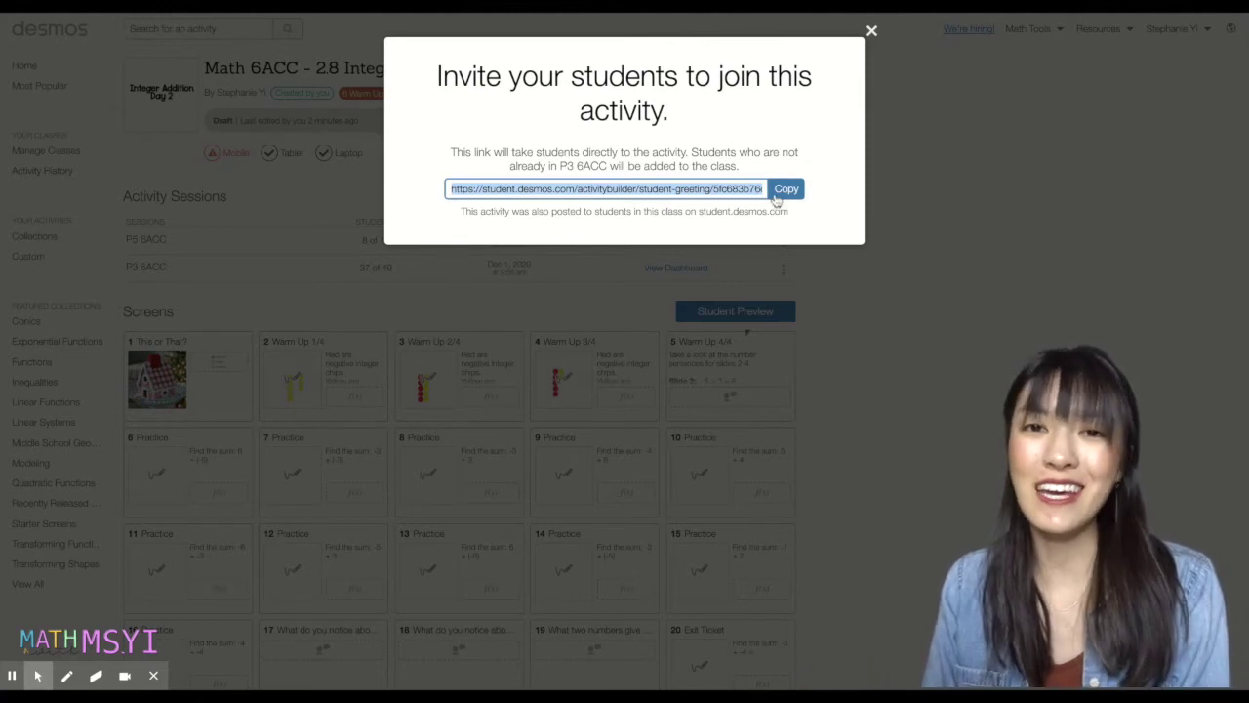
click(872, 33)
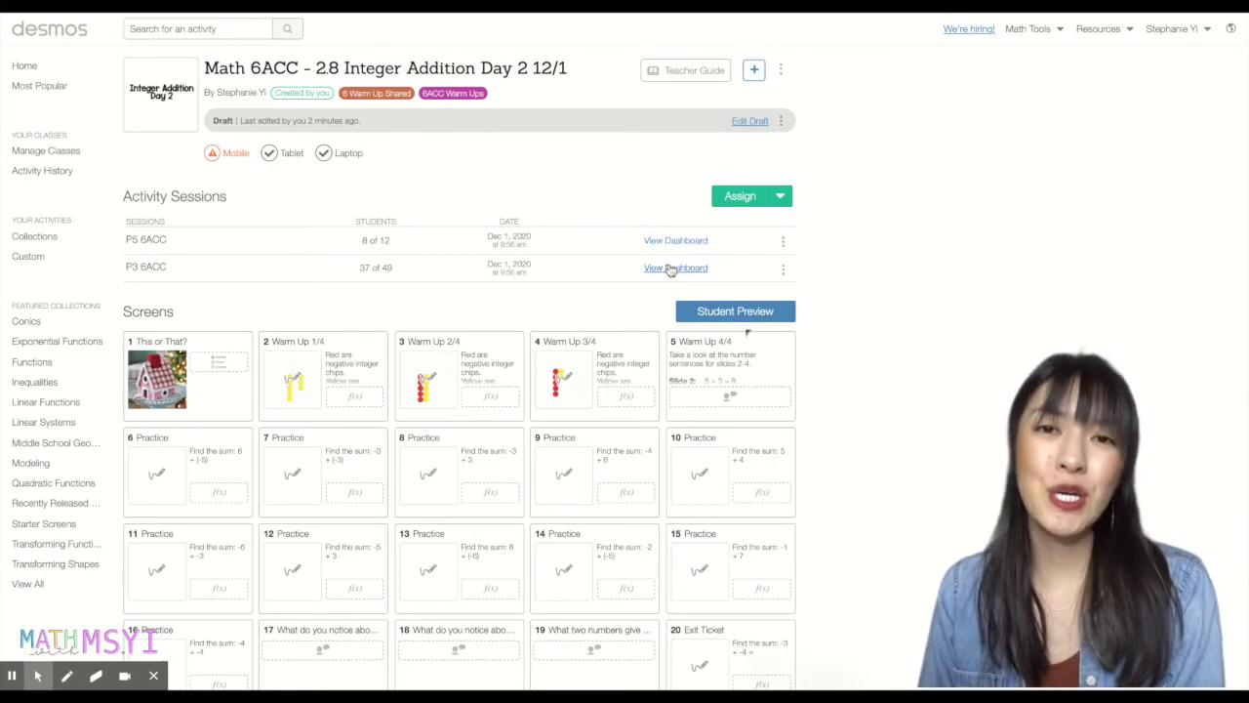
Step: Open the P3 6ACC dashboard and bring screens 6–22 into view
click(671, 270)
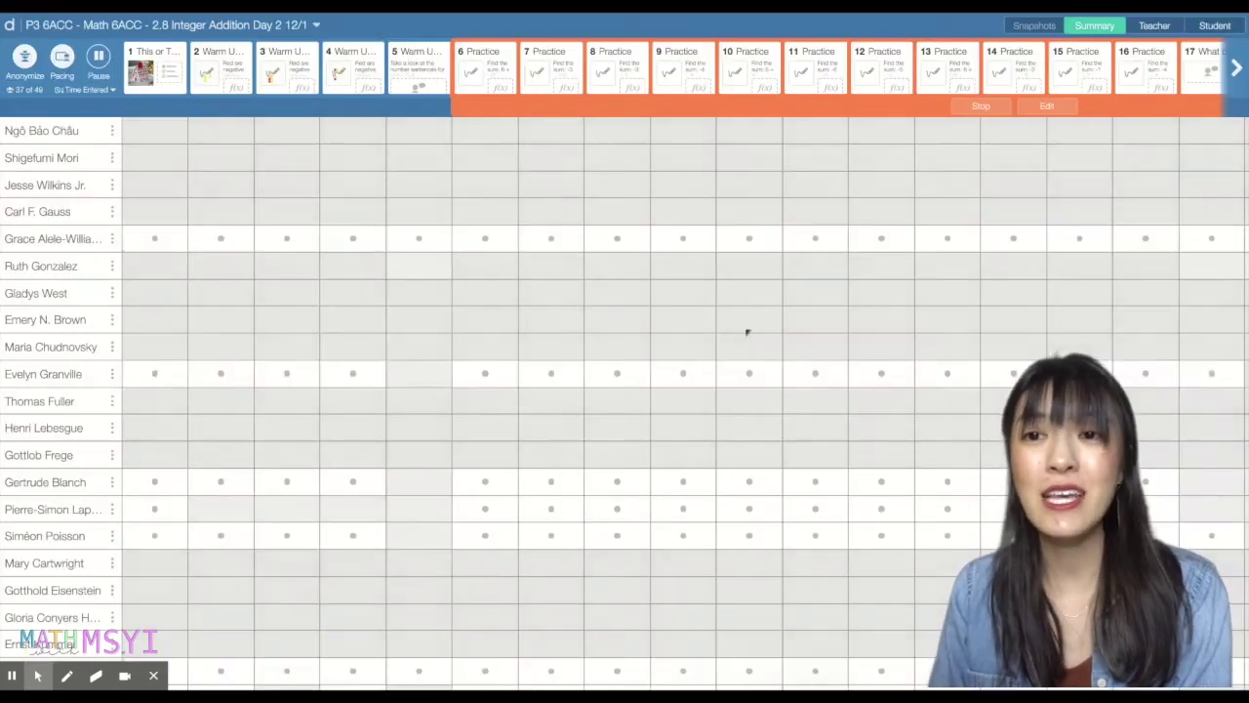
scroll(127, 463, down, 1)
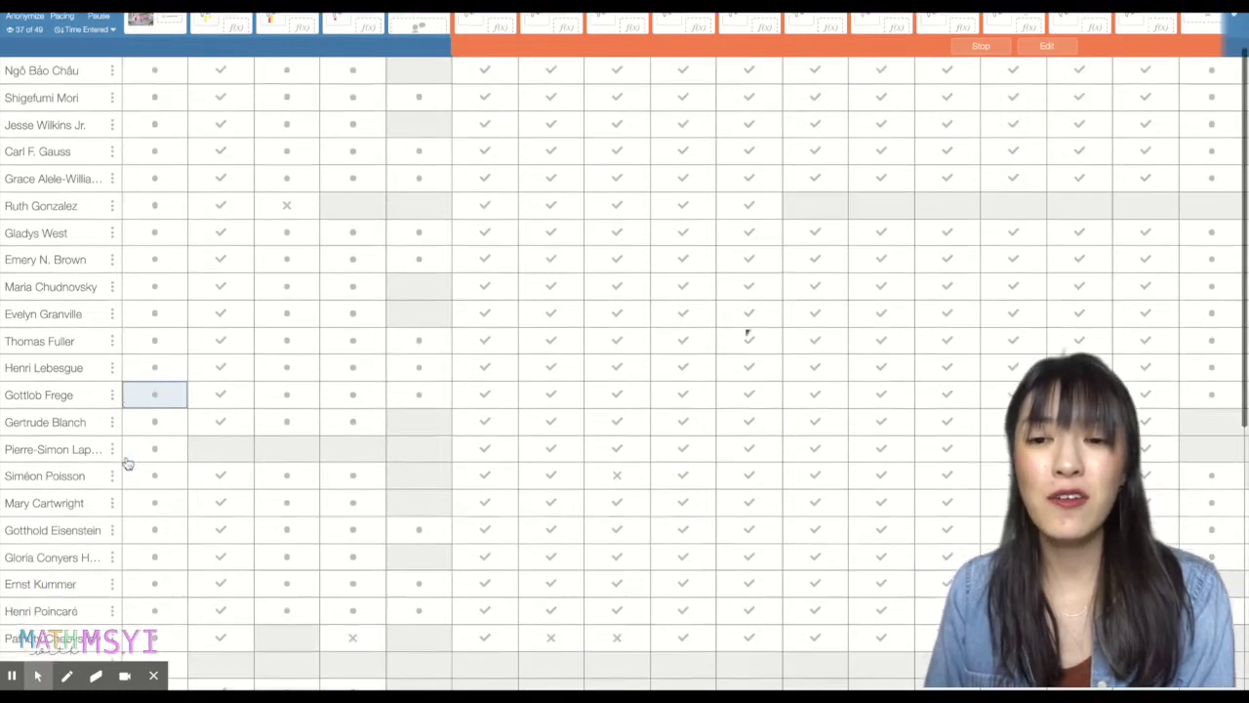
scroll(127, 463, down, 5)
scroll(127, 464, up, 5)
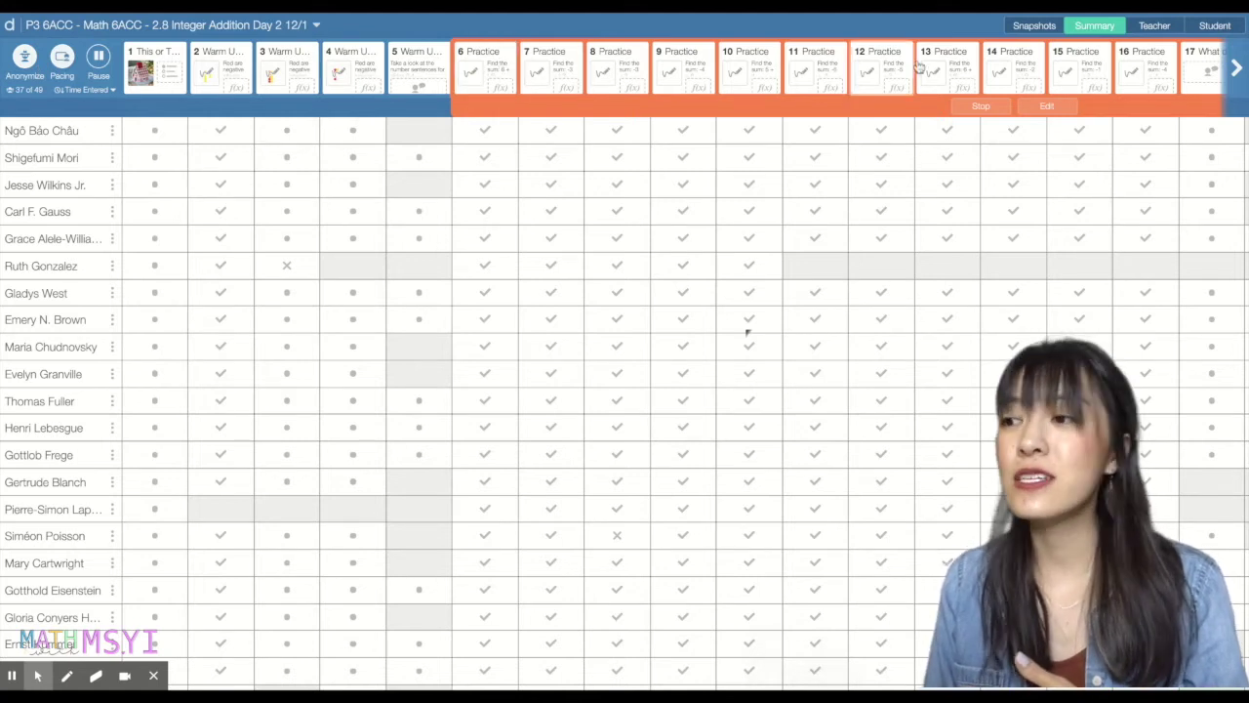
click(1234, 72)
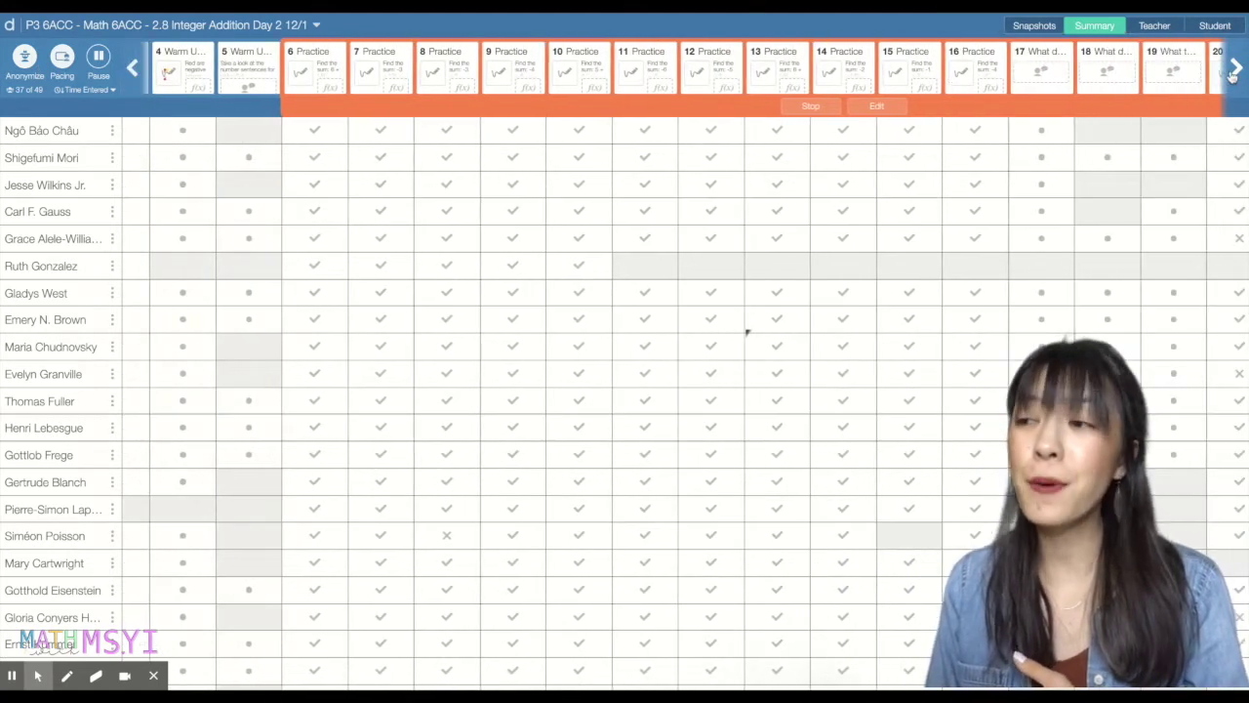
click(1233, 73)
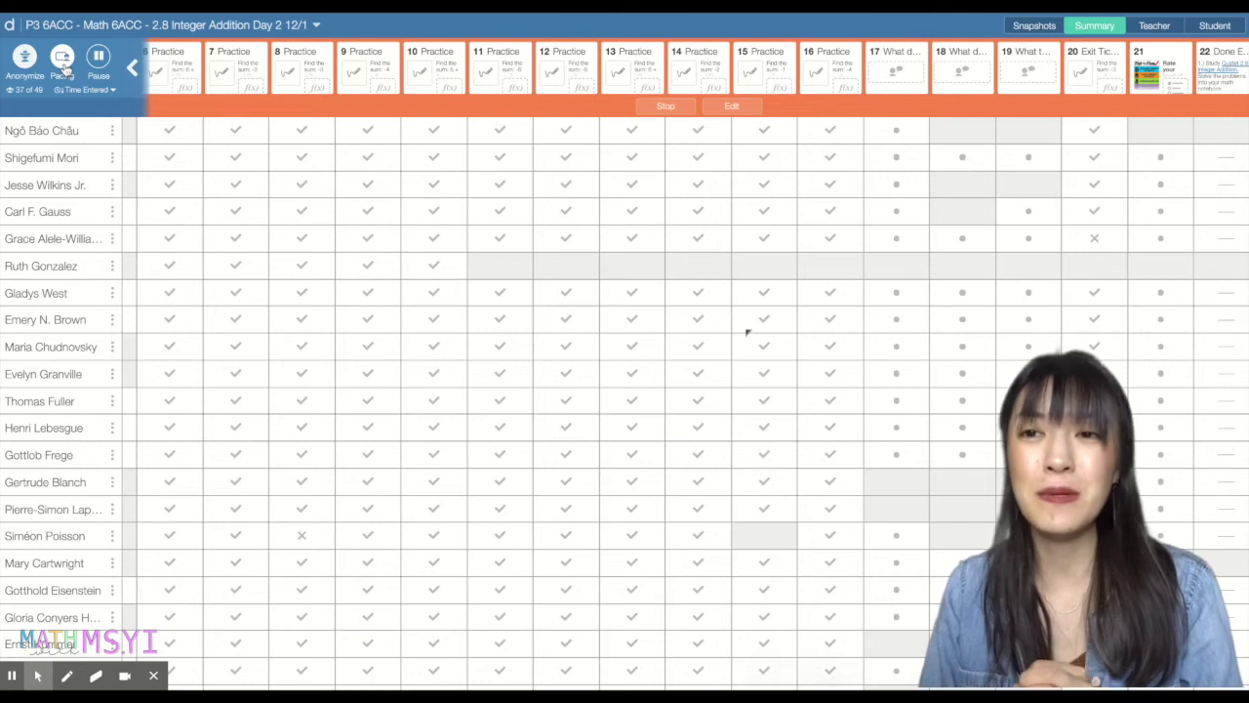
Step: Stop the current 6–22 pacing and bring screens 1–4 back into view
click(62, 58)
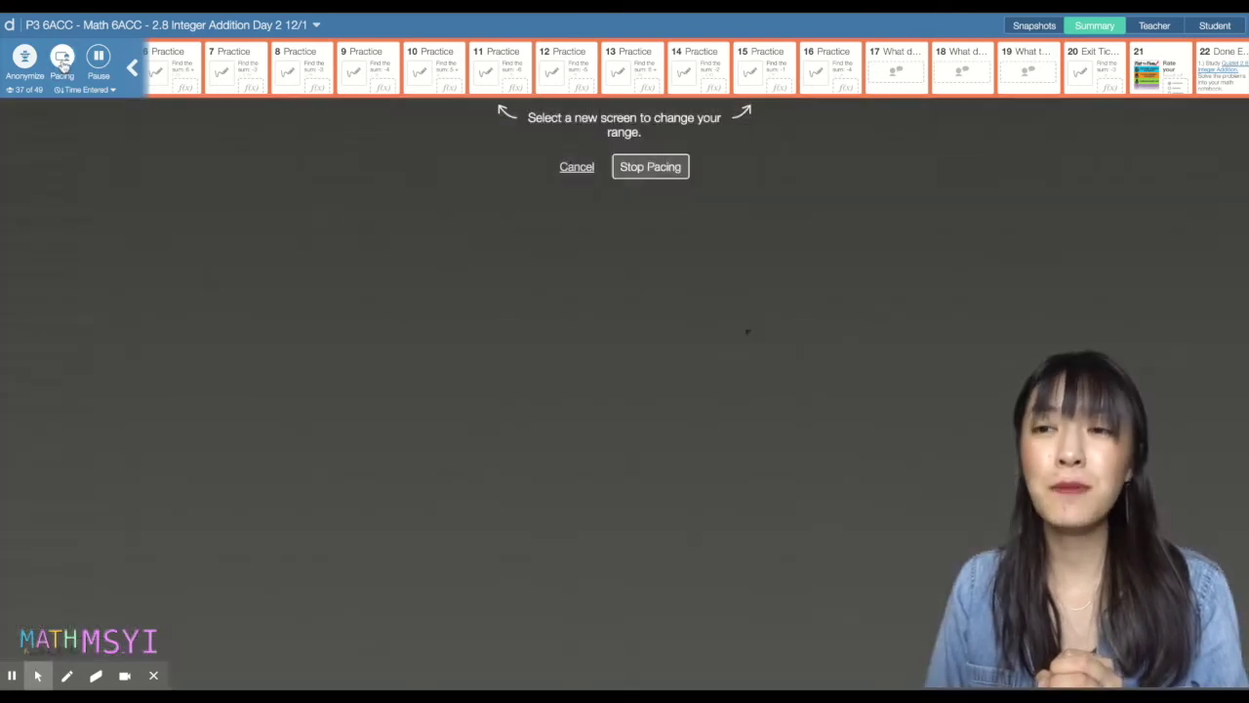
click(648, 168)
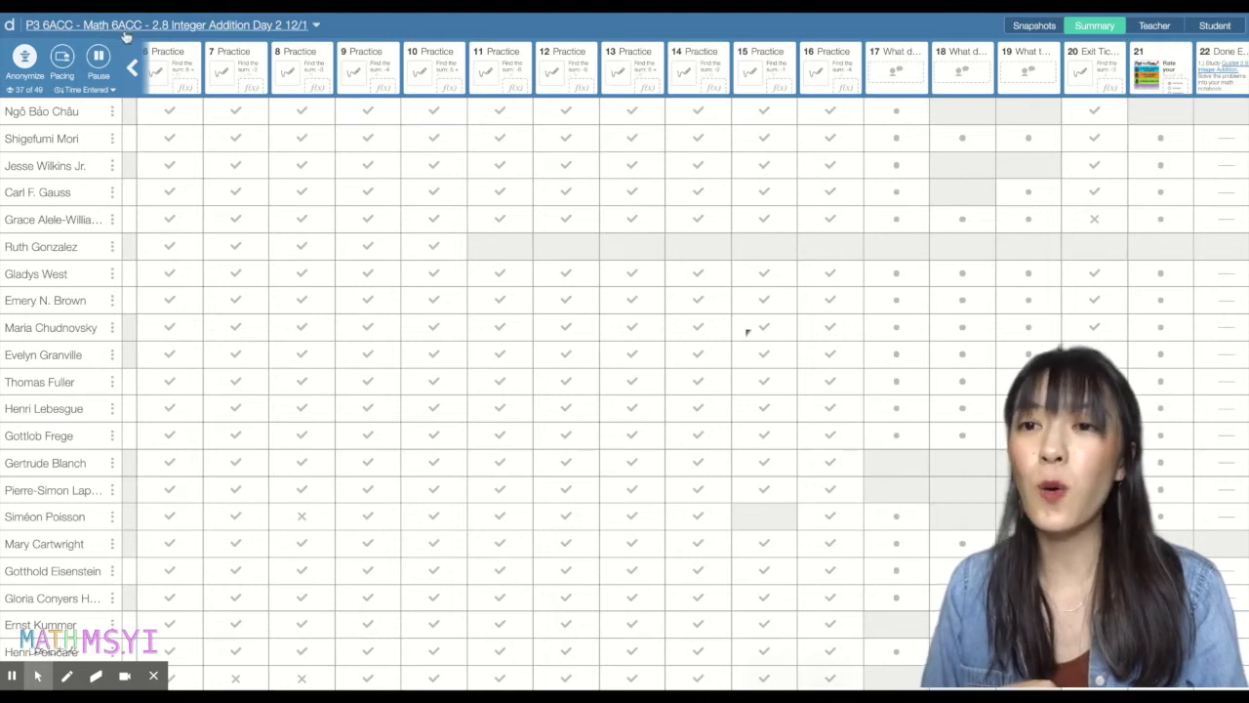
click(135, 66)
click(134, 66)
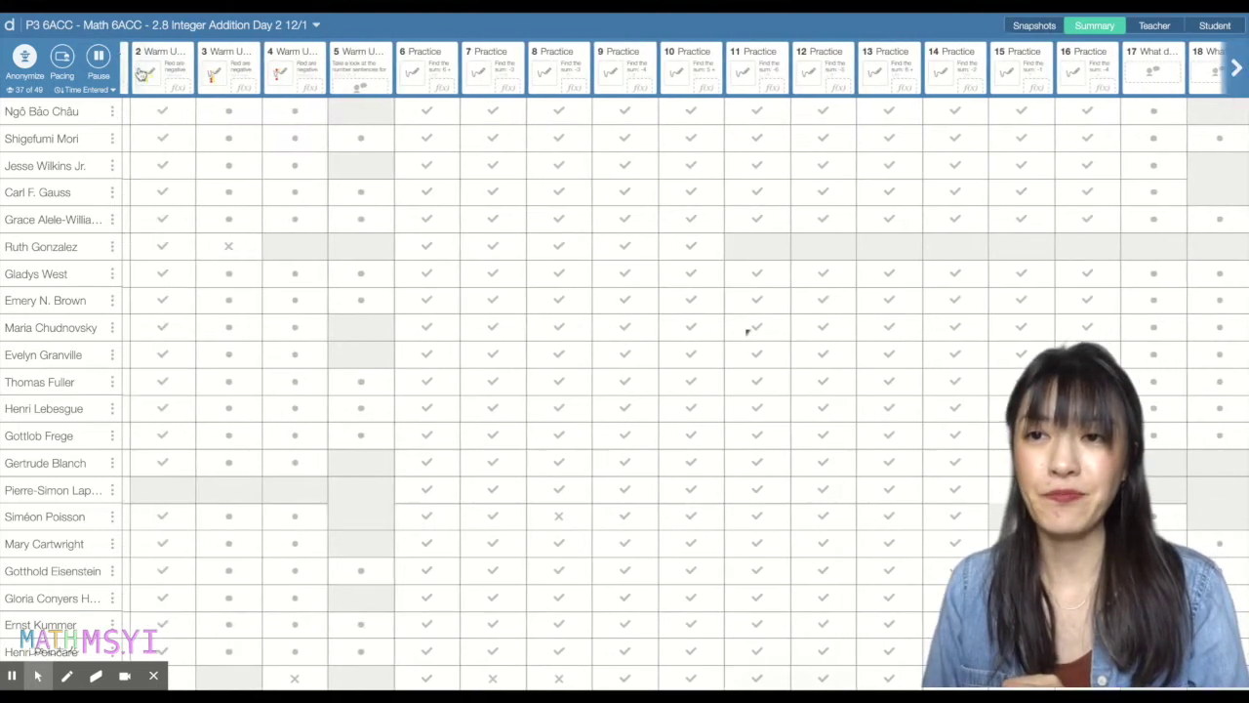
Step: Restrict class pacing to screens 1–5 and view screen 1's responses
click(63, 62)
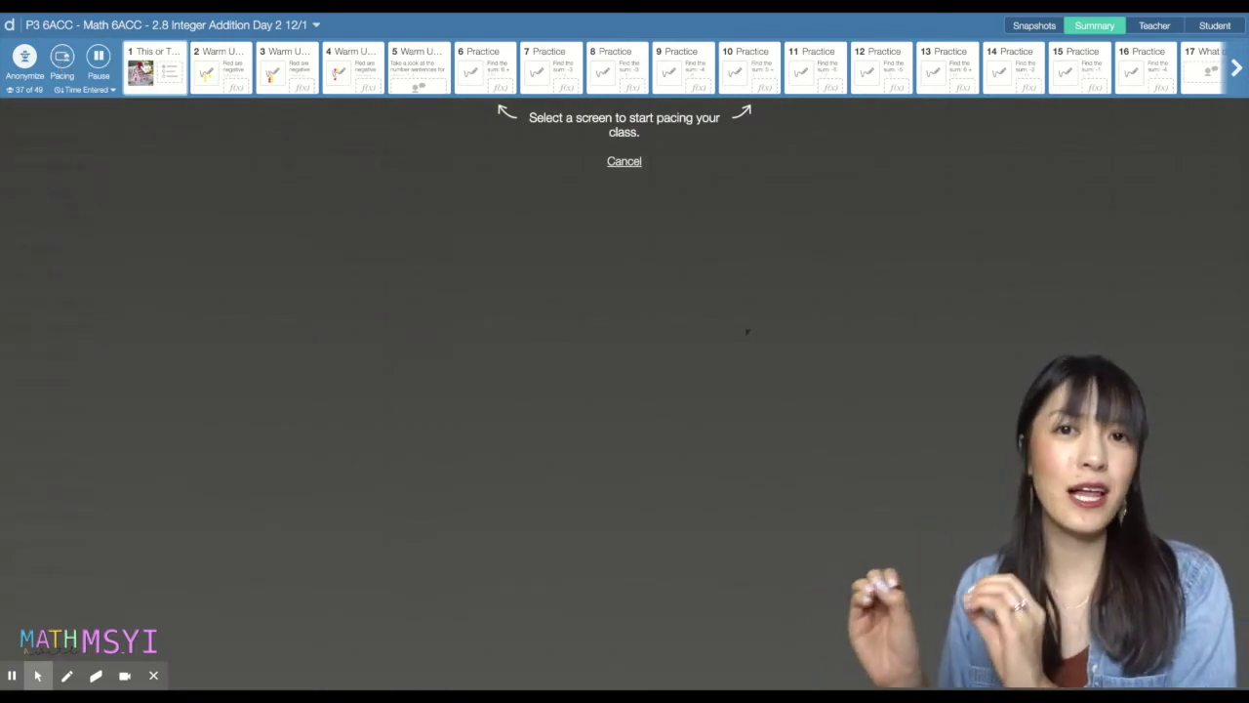
click(146, 62)
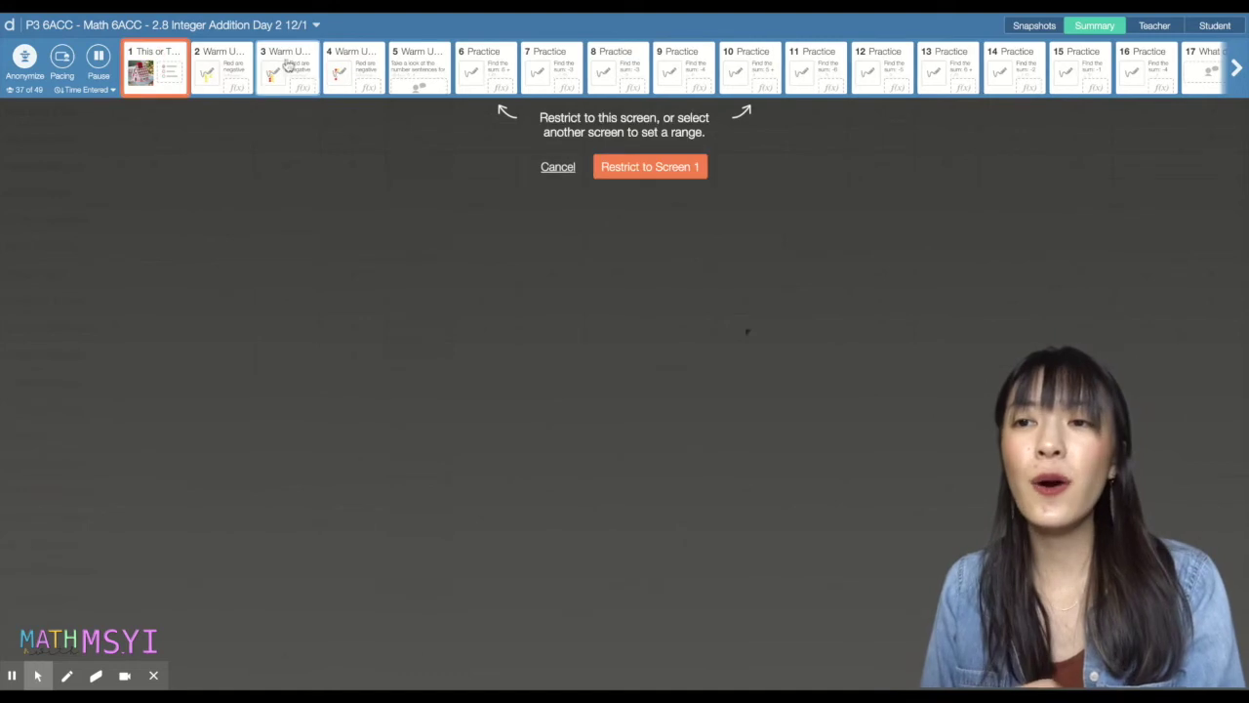
click(420, 67)
click(677, 168)
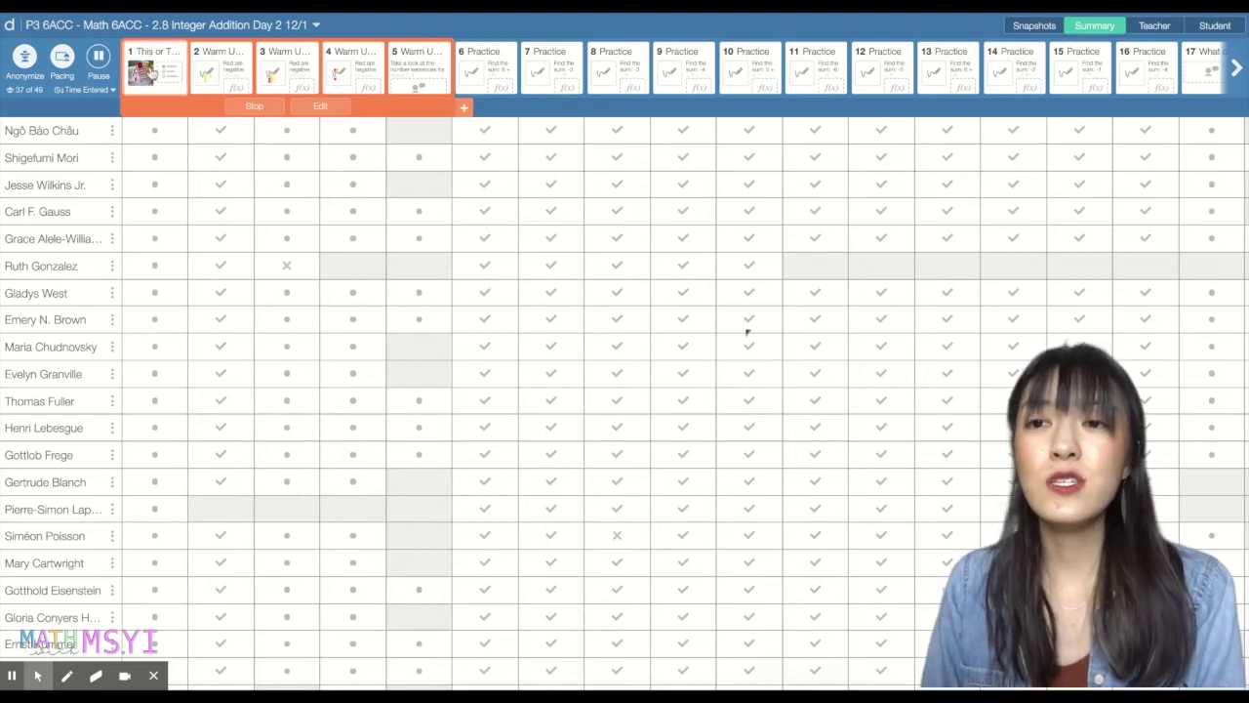
click(152, 74)
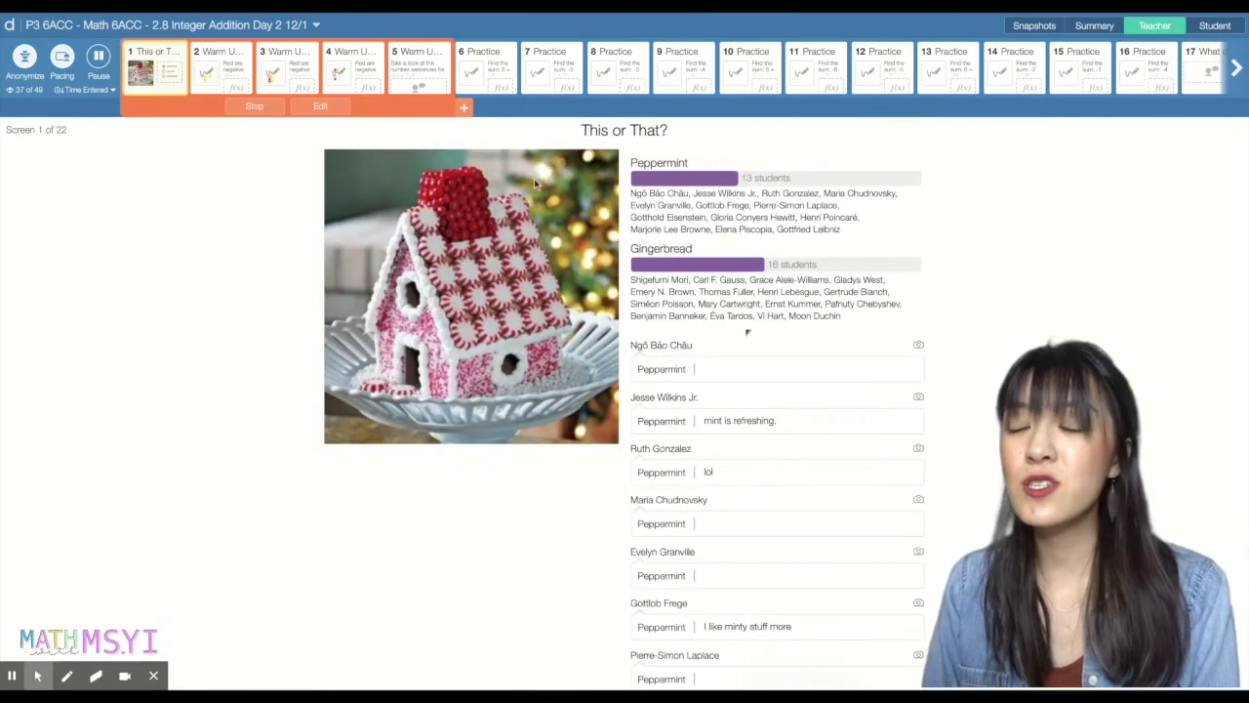
Step: Review class responses on the warm-up screens through Warm Up 4/4
click(209, 72)
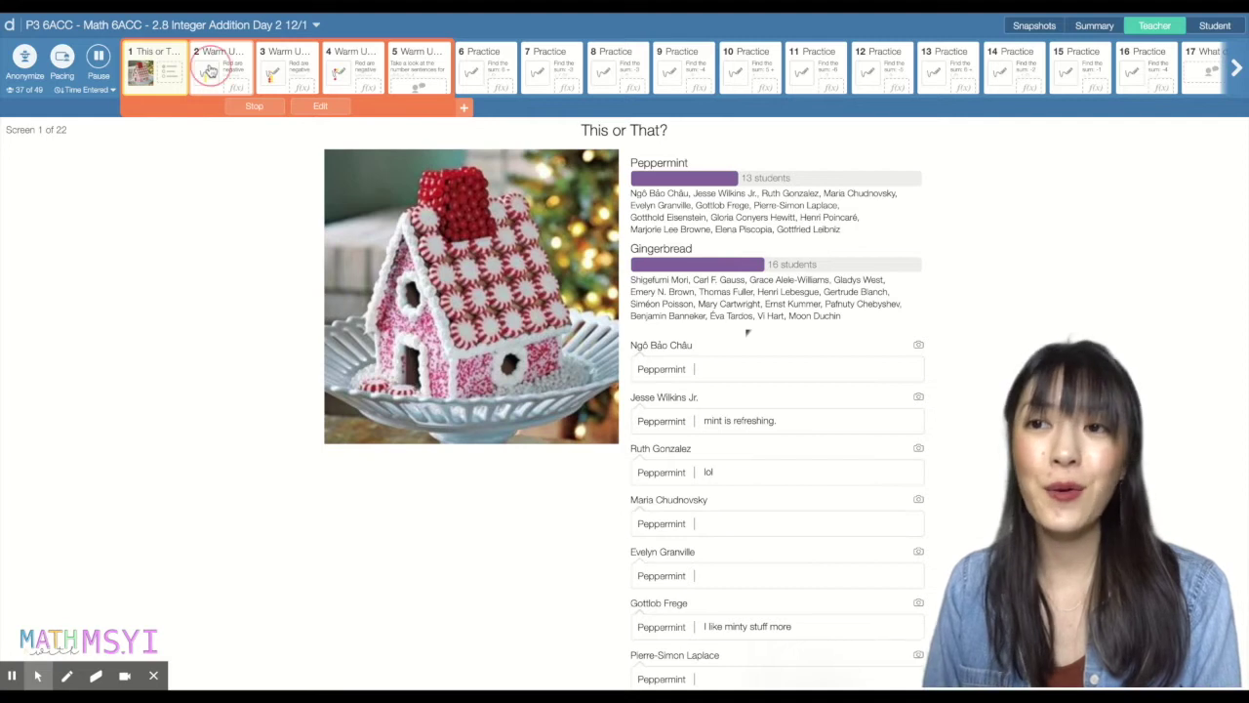
click(291, 64)
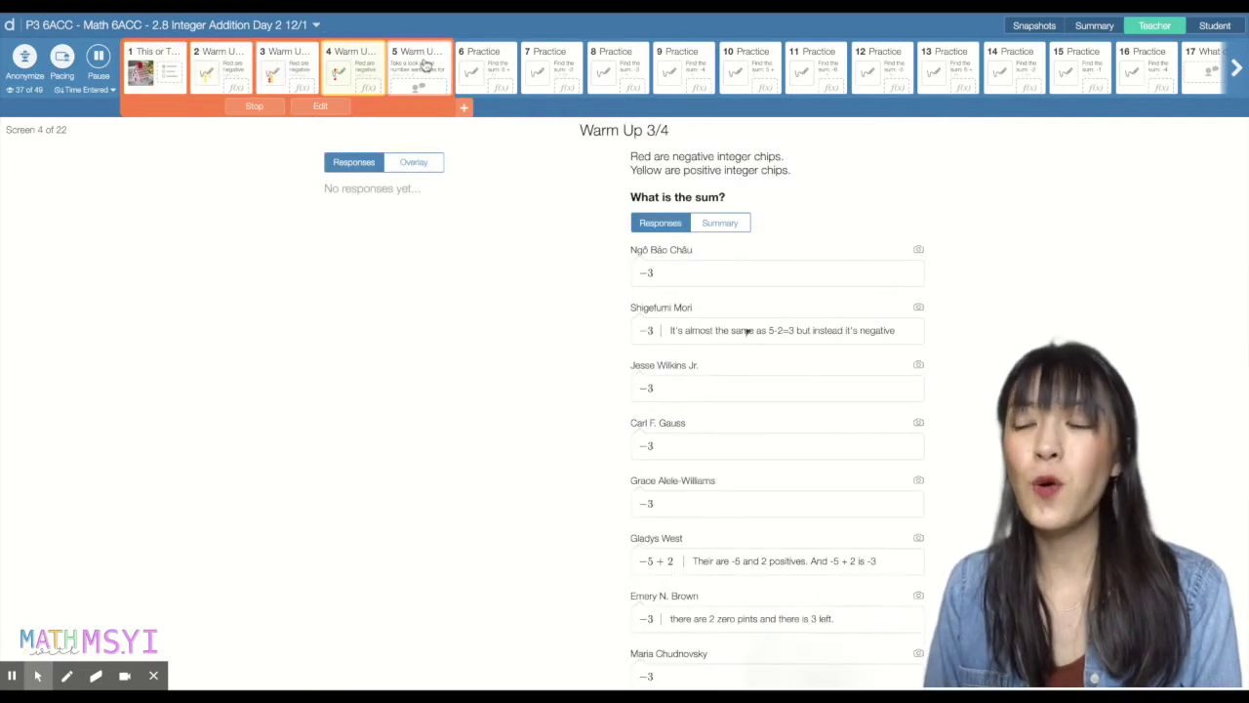
click(425, 63)
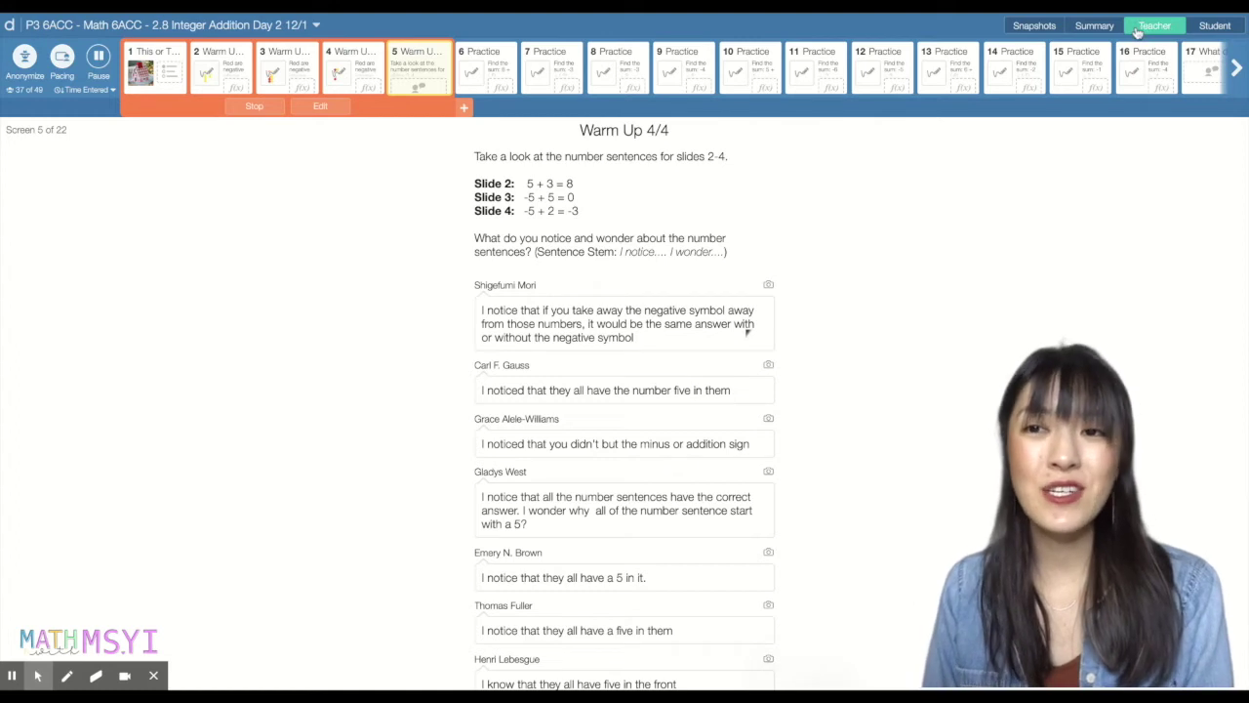
scroll(605, 399, down, 5)
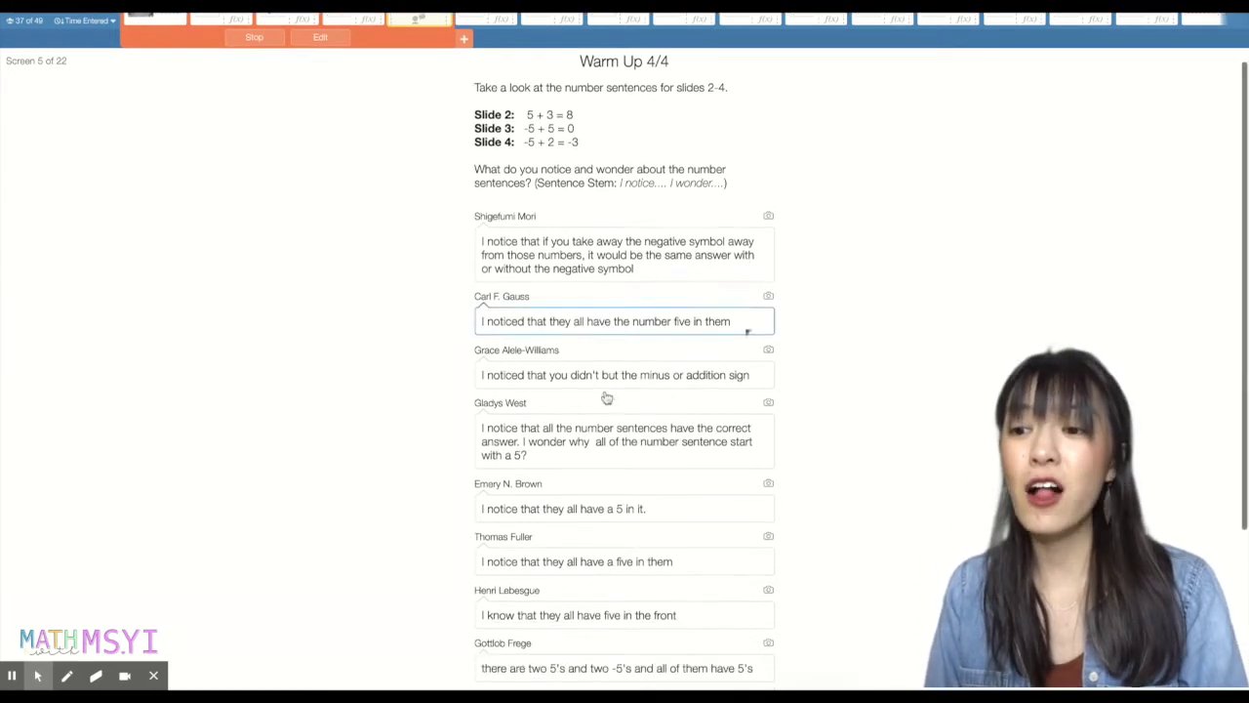
scroll(605, 399, up, 5)
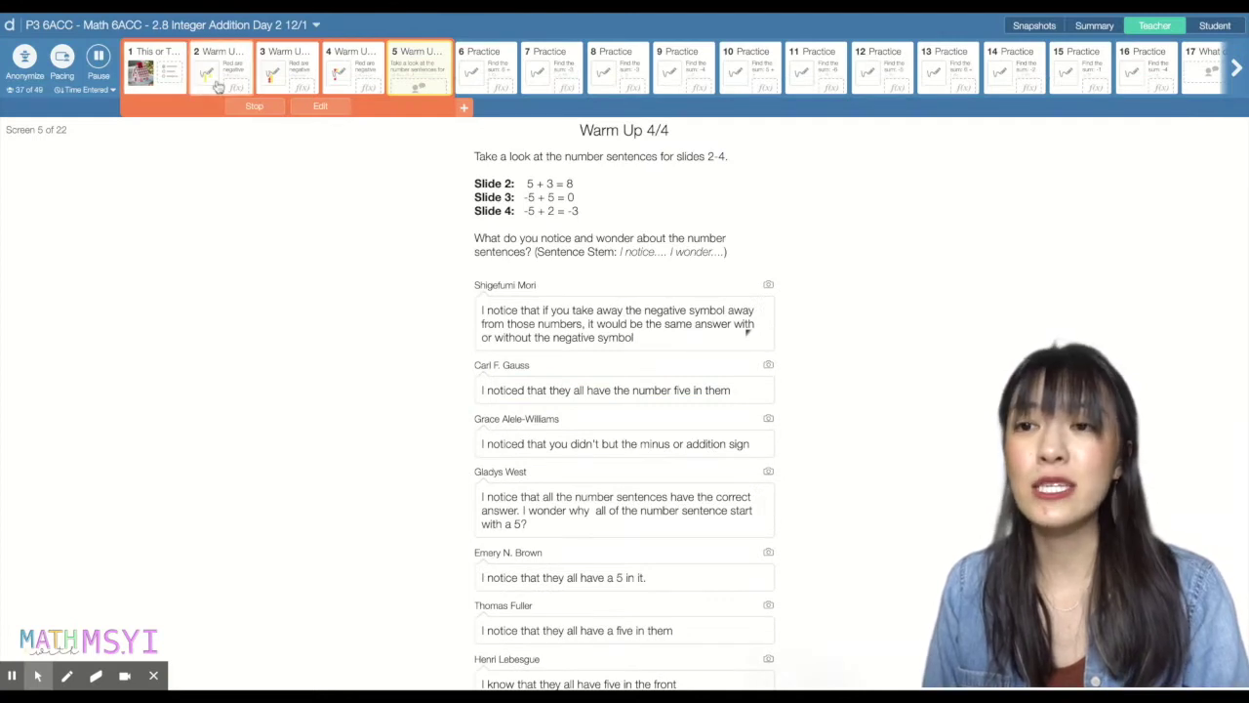
Step: Check the summary grid, return to Warm Up 4/4, and preview it as a student
click(1096, 27)
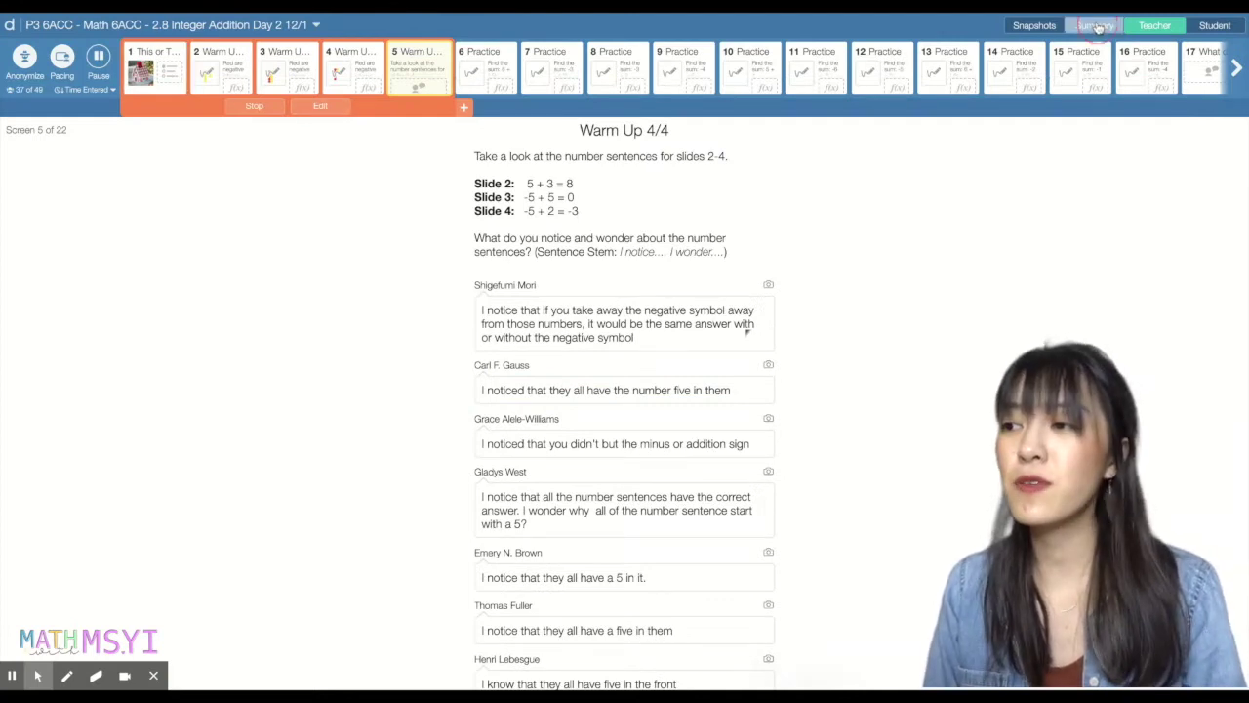
scroll(341, 352, down, 3)
scroll(339, 348, down, 4)
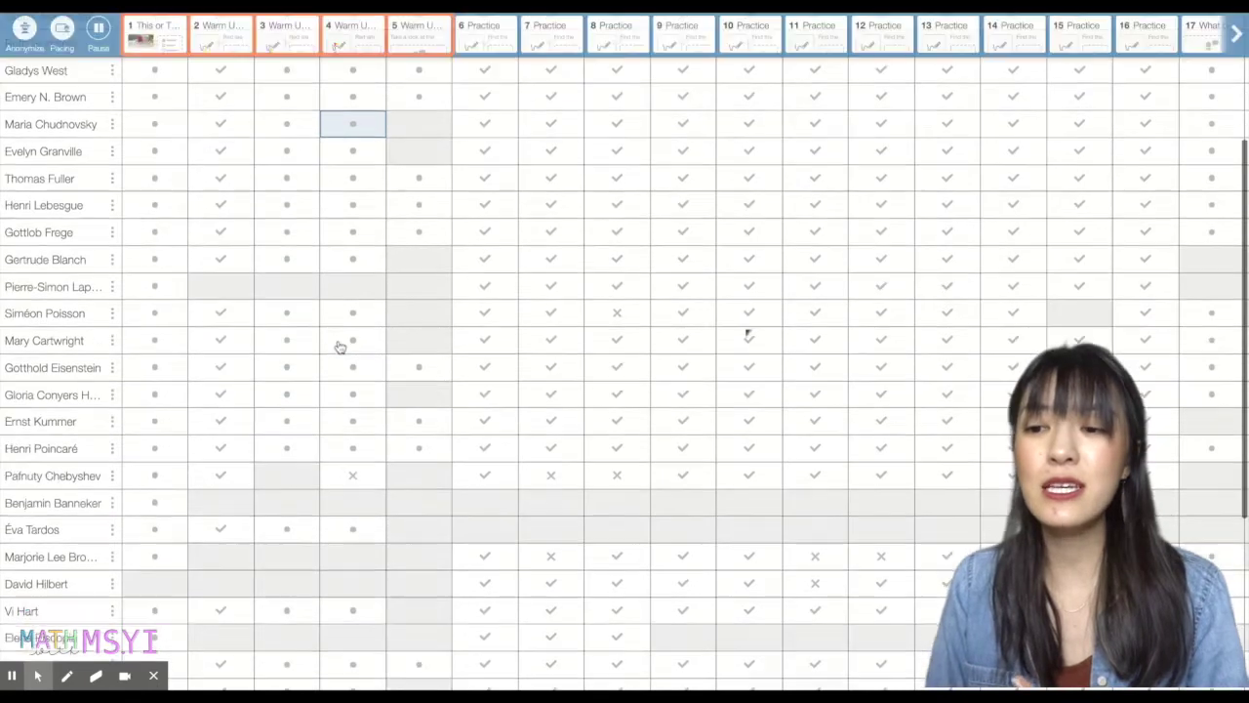
scroll(340, 348, up, 8)
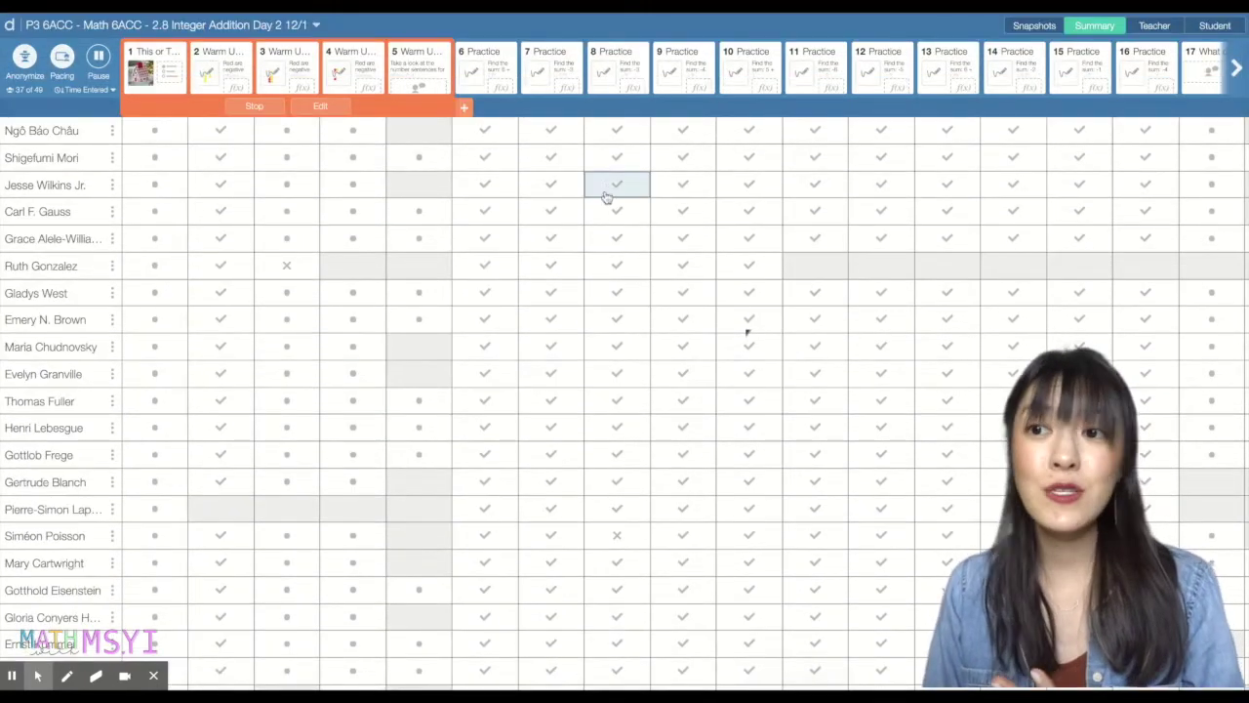
click(1156, 26)
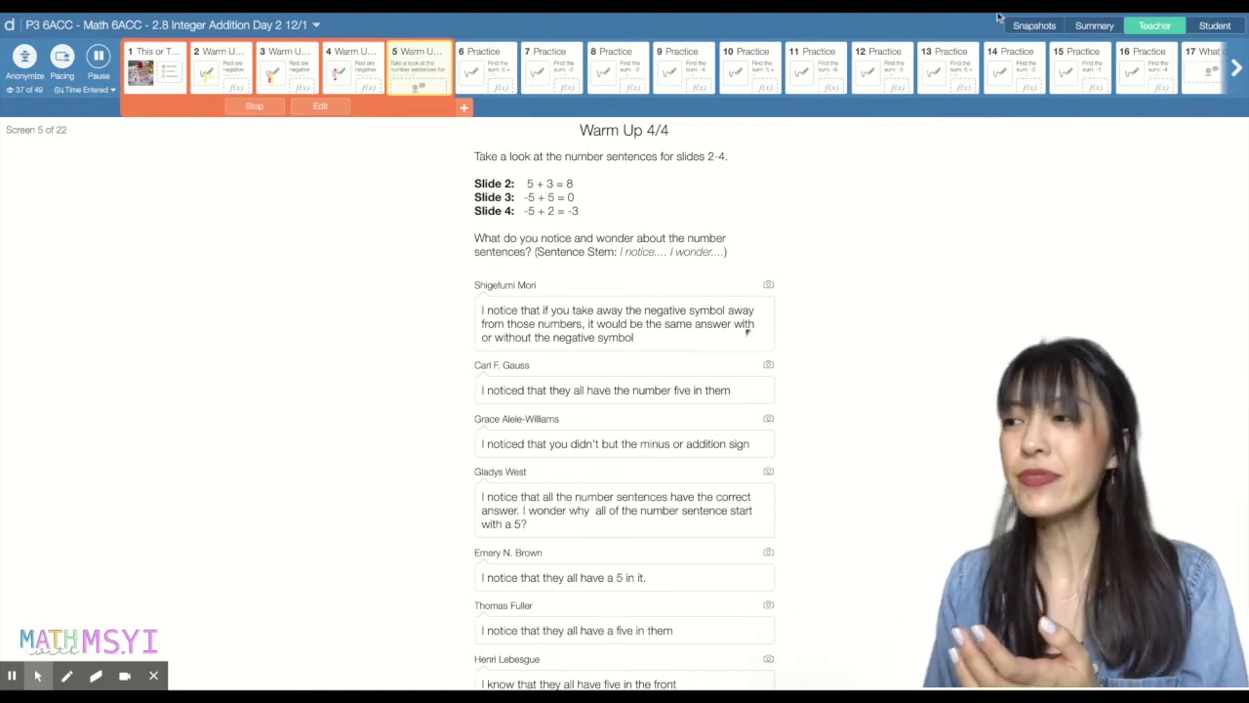
click(1215, 26)
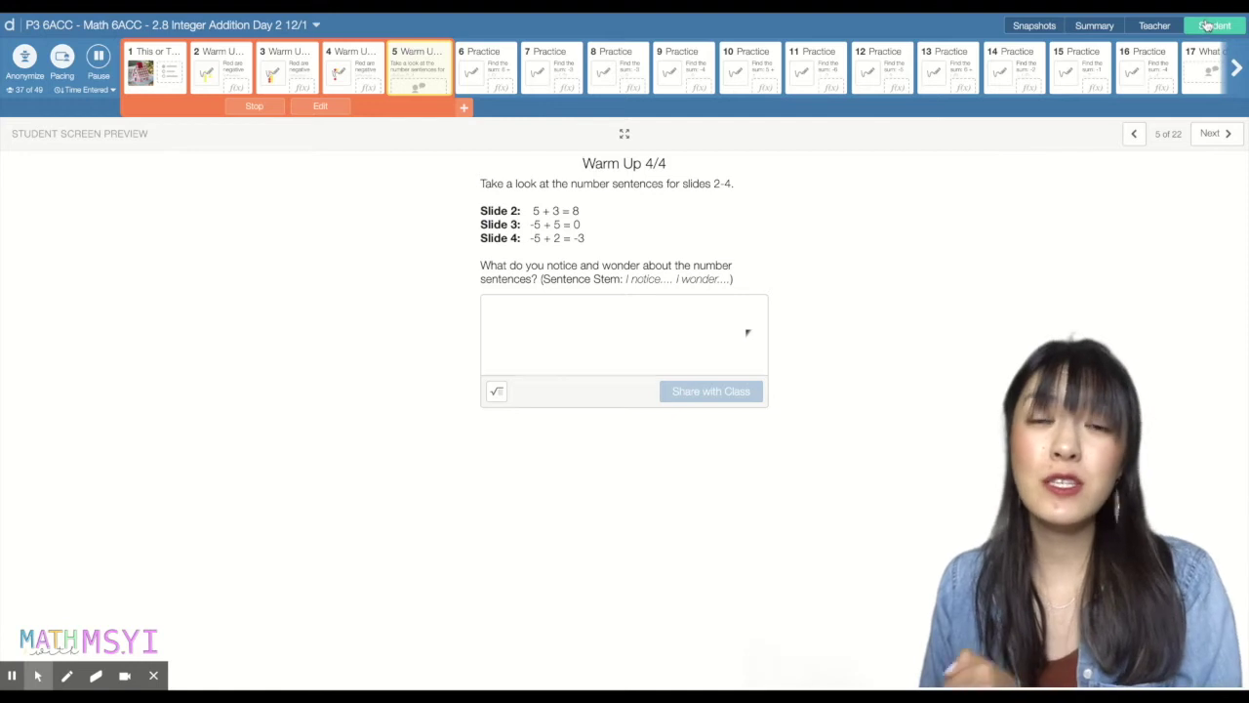
click(623, 339)
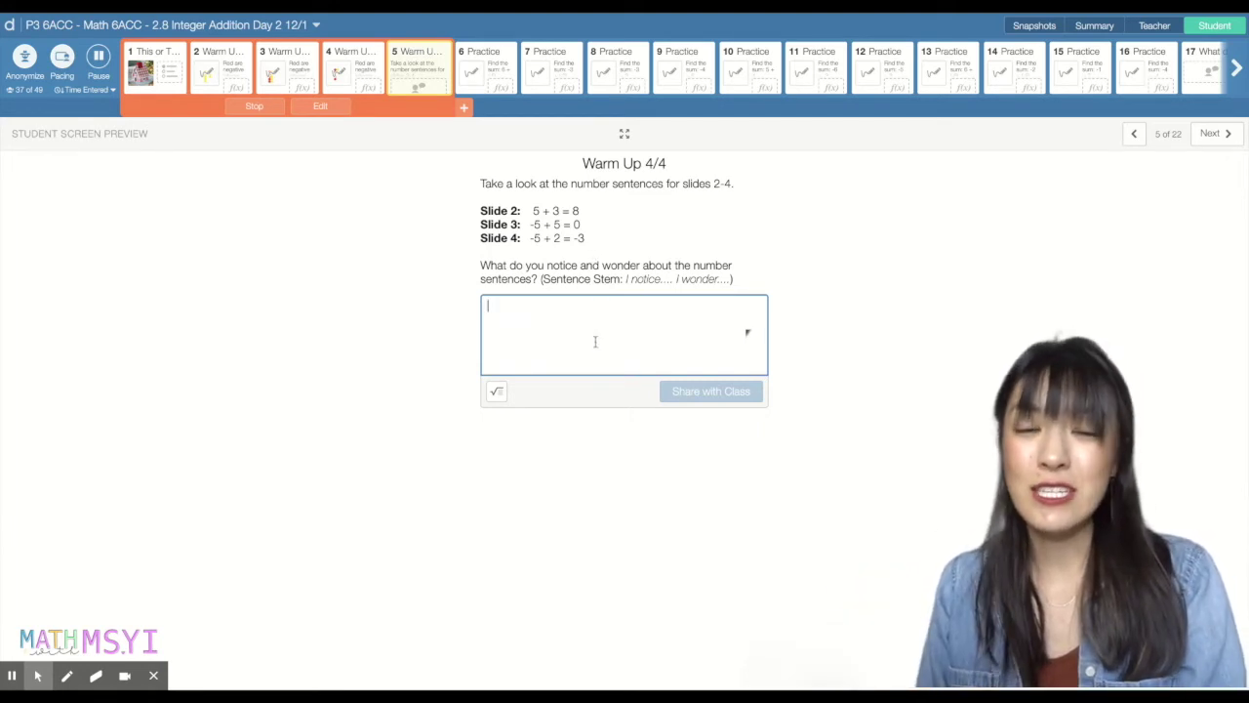
Step: Scroll the Warm Up 4/4 responses and expand one student's full answer
click(1155, 27)
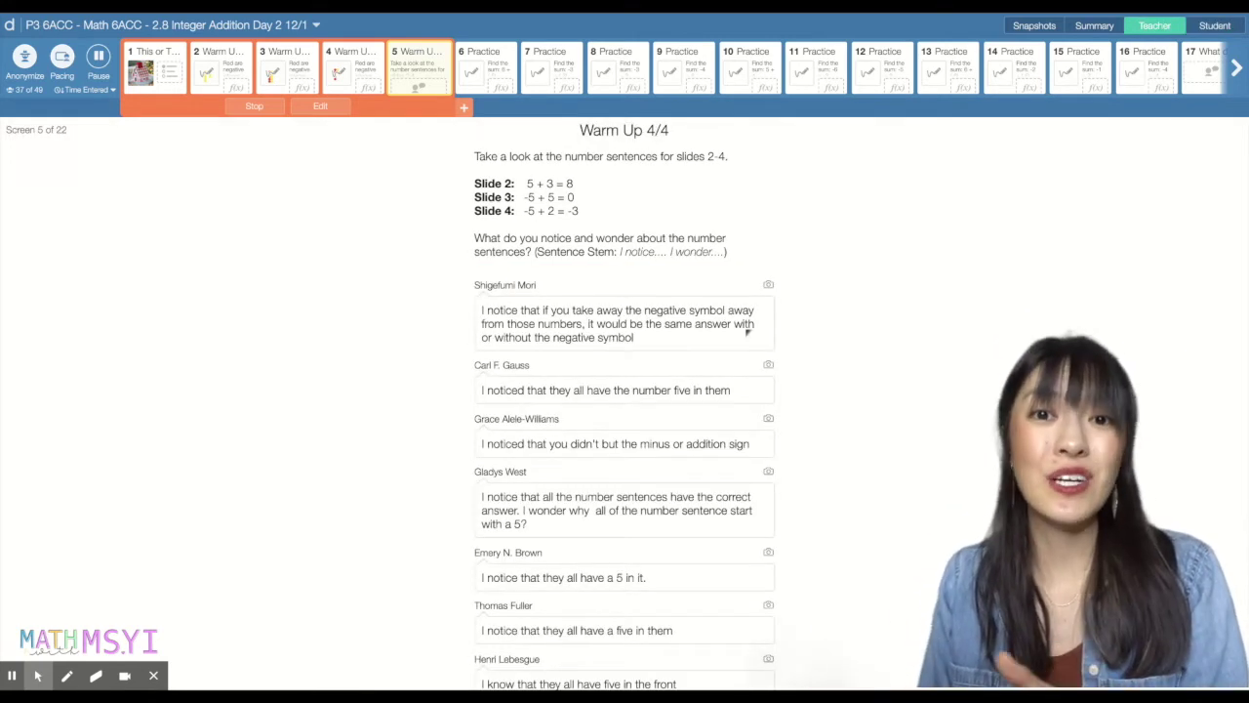
scroll(699, 432, down, 2)
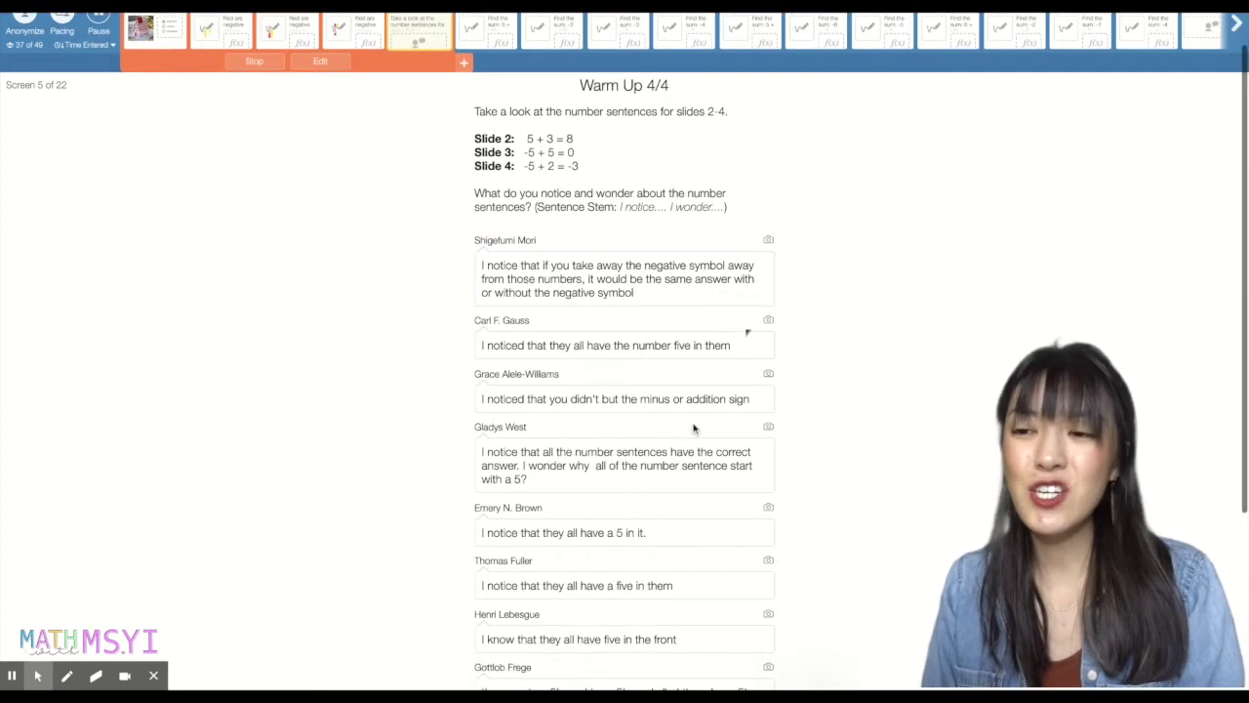
scroll(559, 418, down, 5)
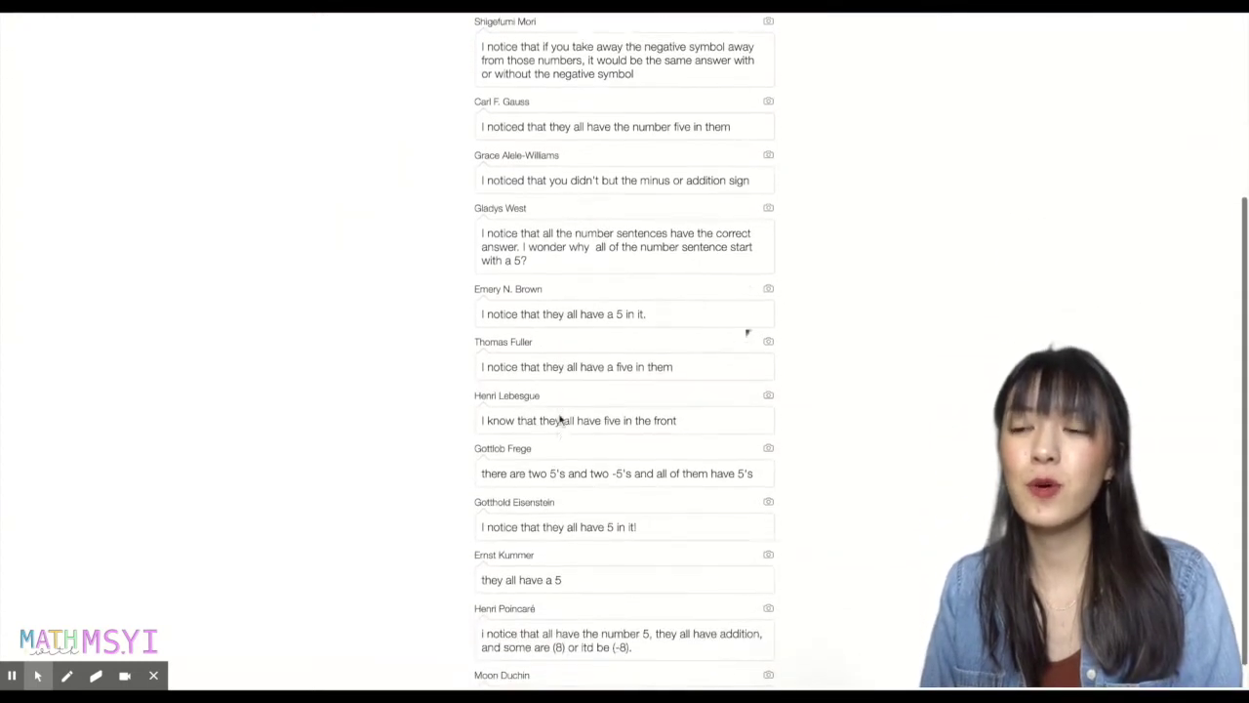
click(556, 616)
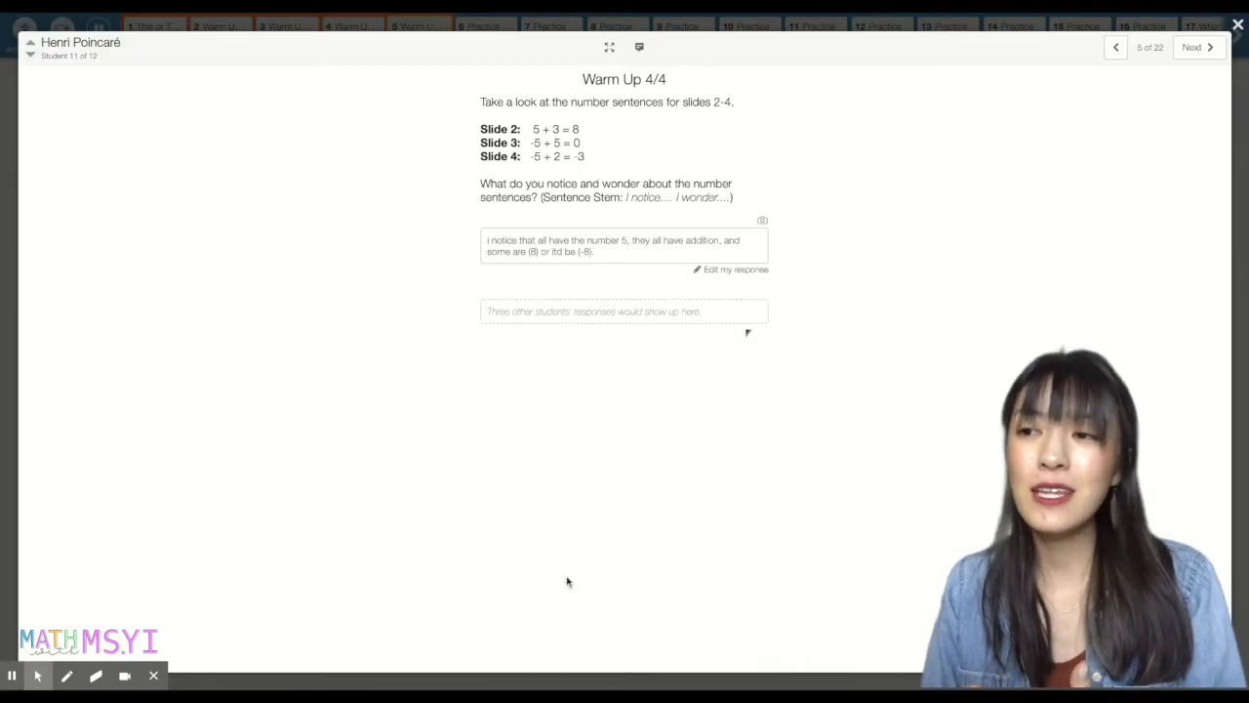
click(1238, 24)
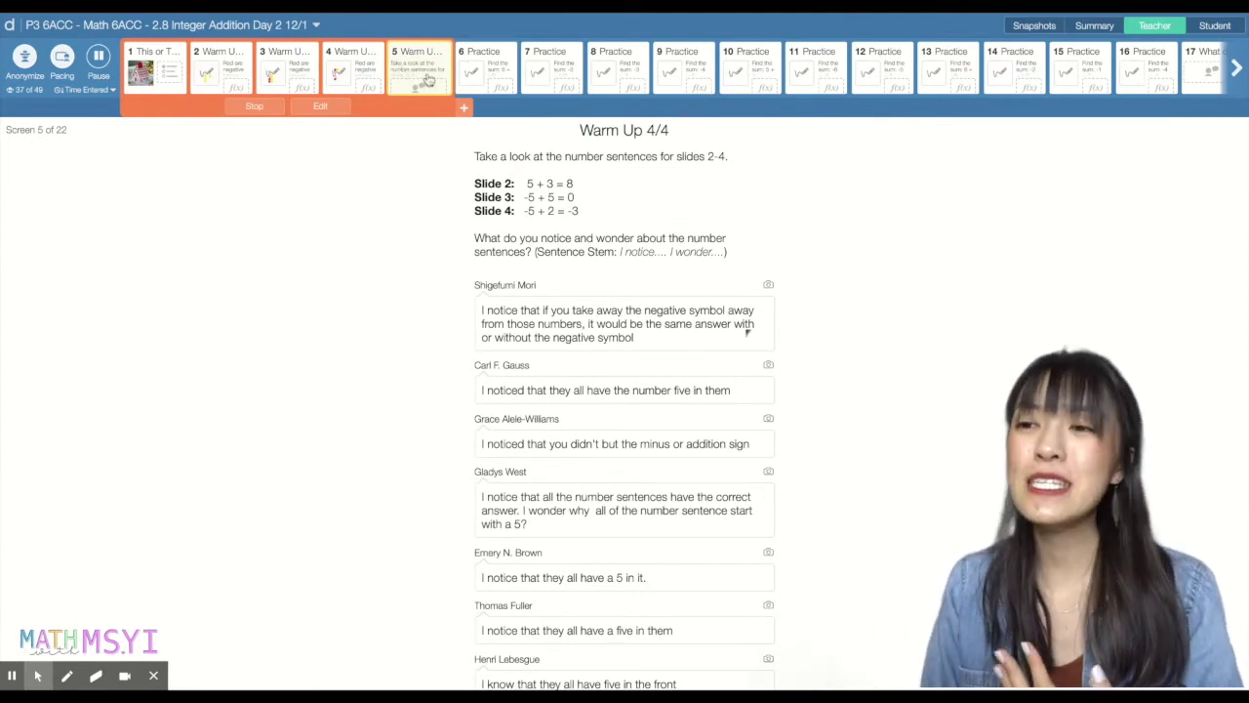
Step: Restrict pacing to screens 6–22 and preview Practice screen 6 as a student
click(471, 76)
click(59, 59)
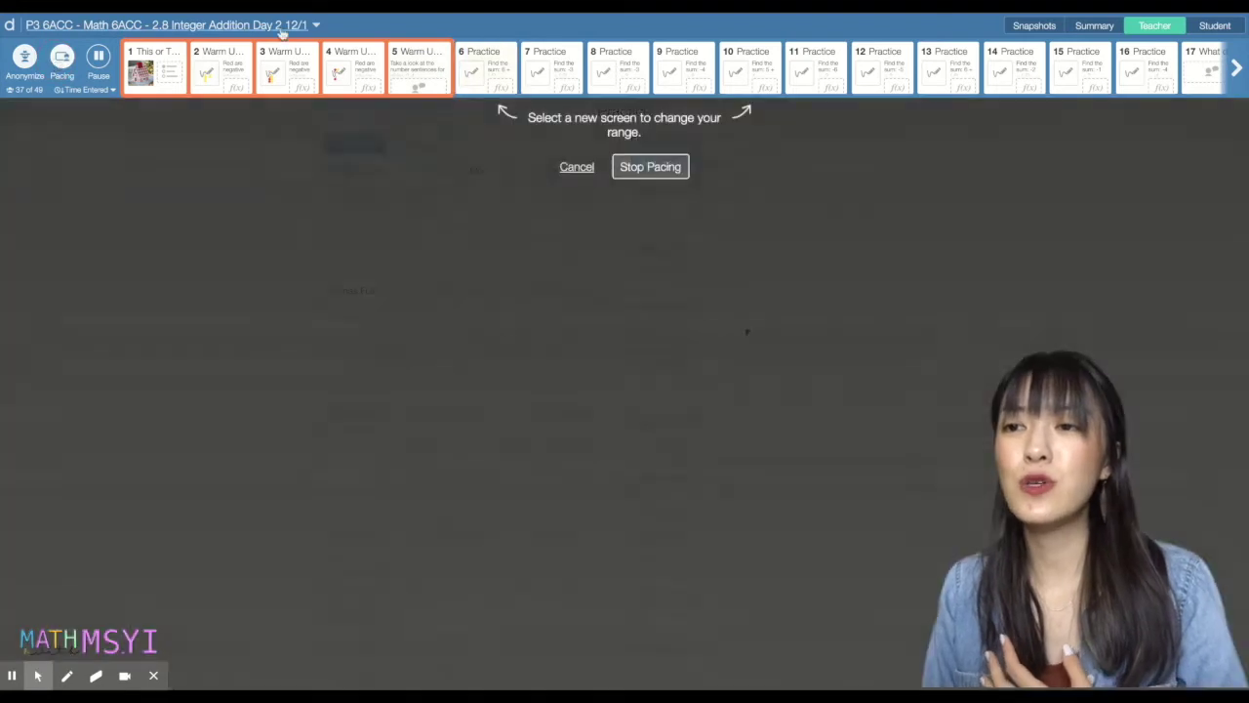
click(485, 68)
click(1236, 67)
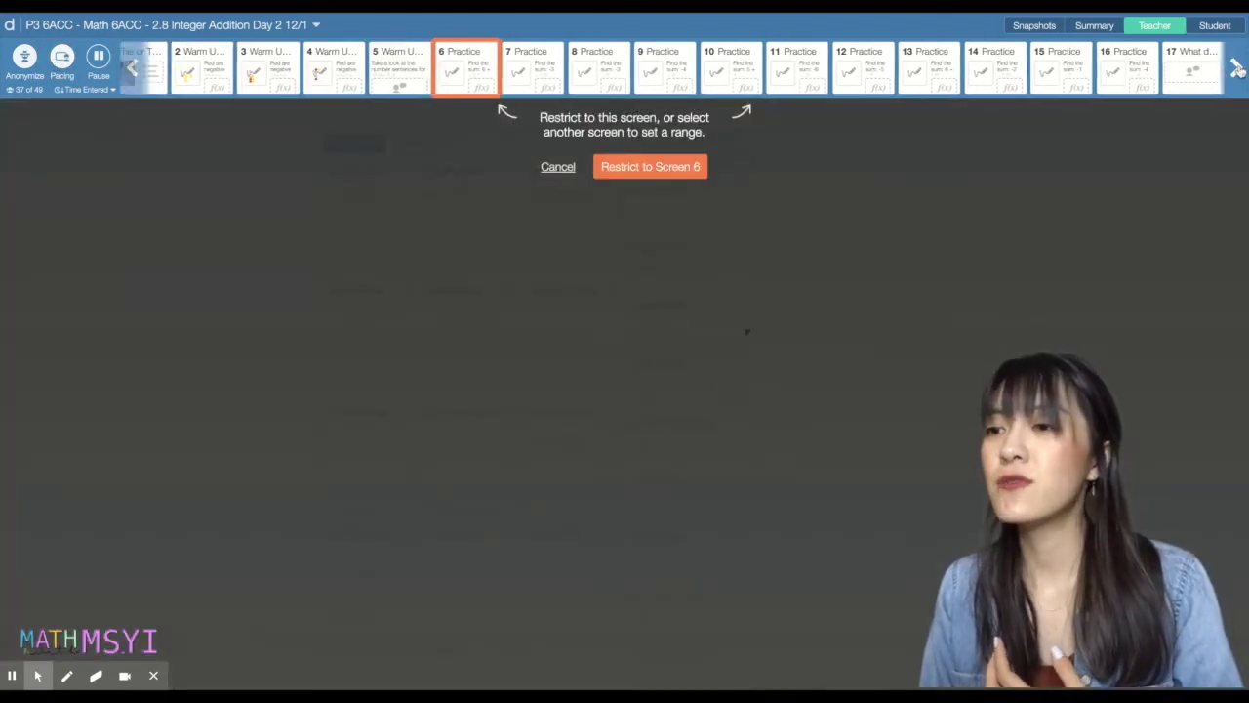
click(1240, 71)
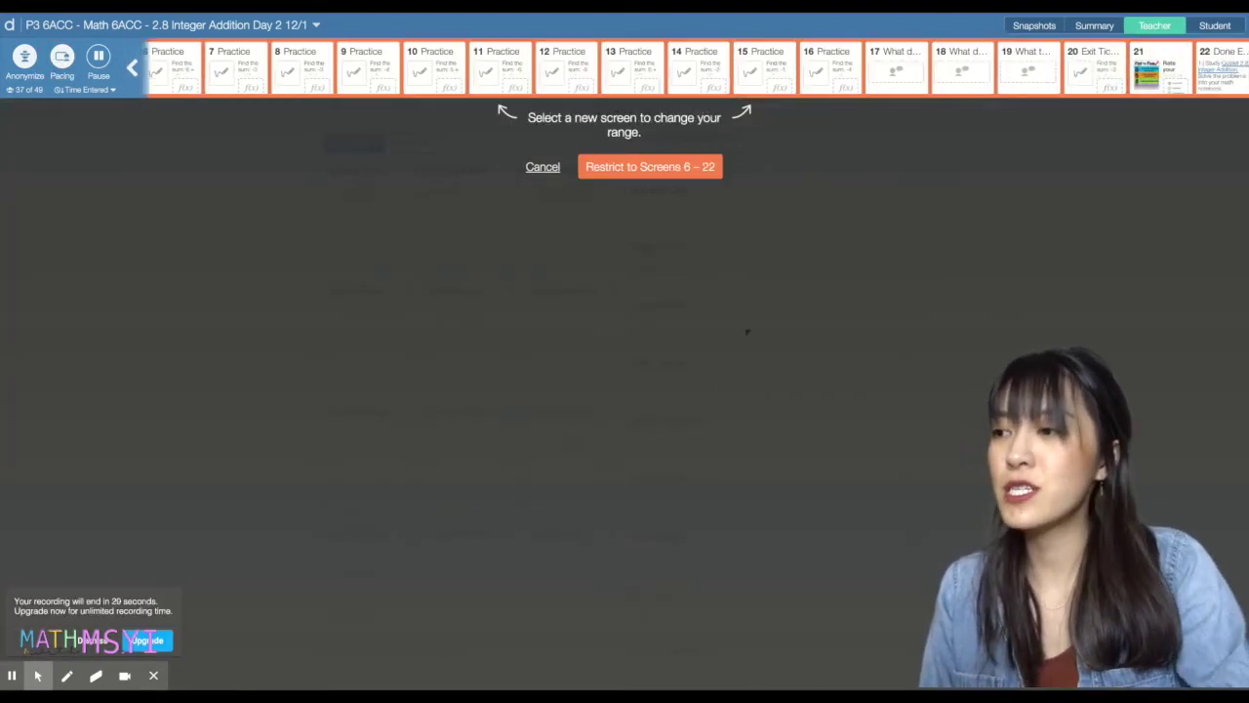
click(659, 167)
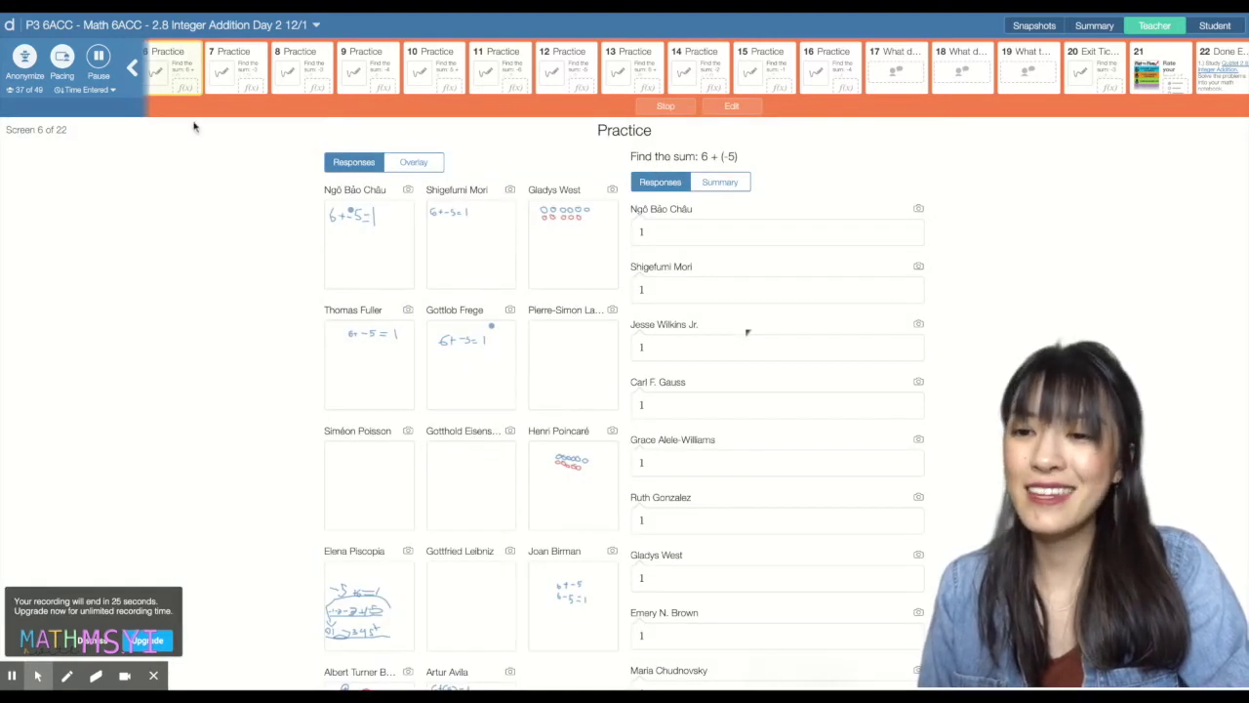
click(171, 70)
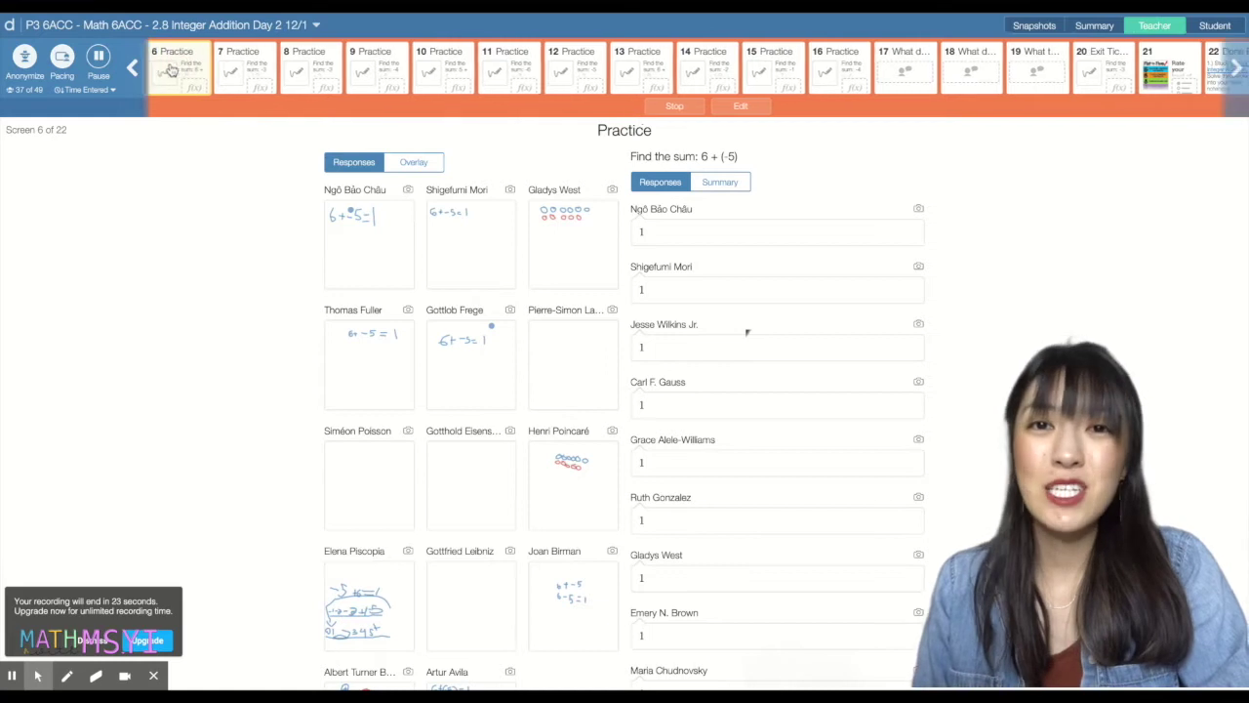
click(1210, 27)
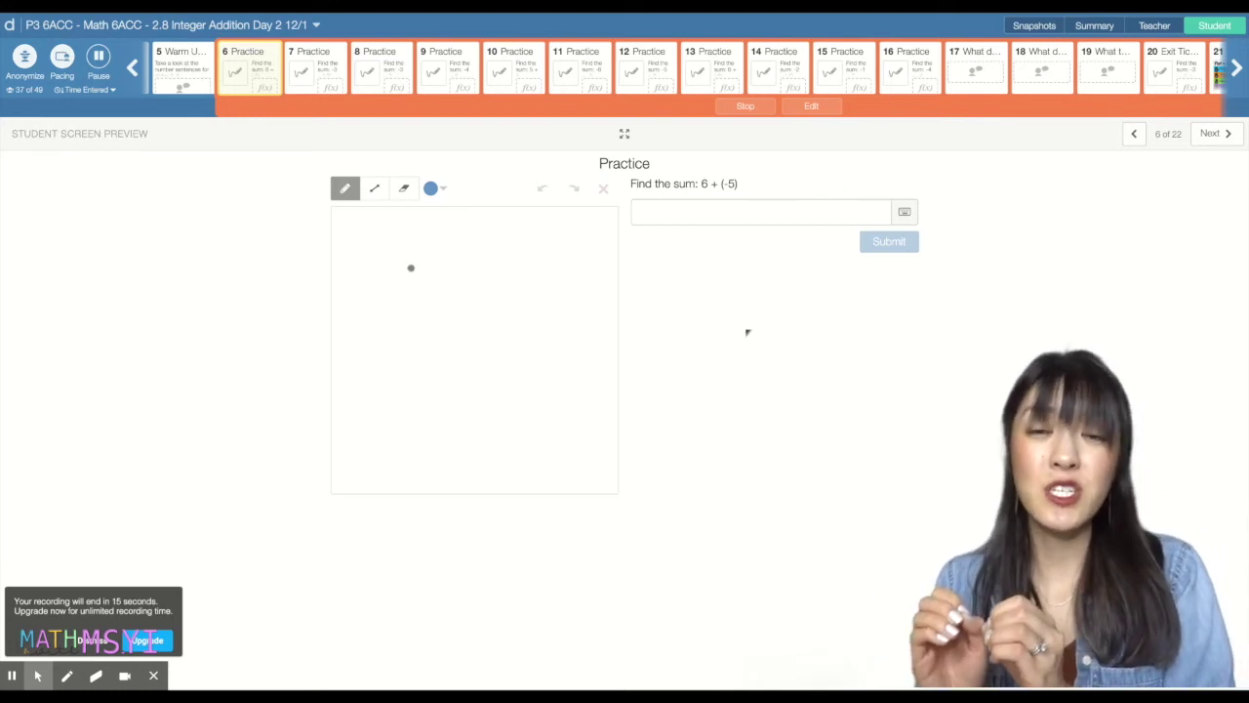
Step: Answer 6 + (-5) with 1 and submit it for feedback
click(782, 217)
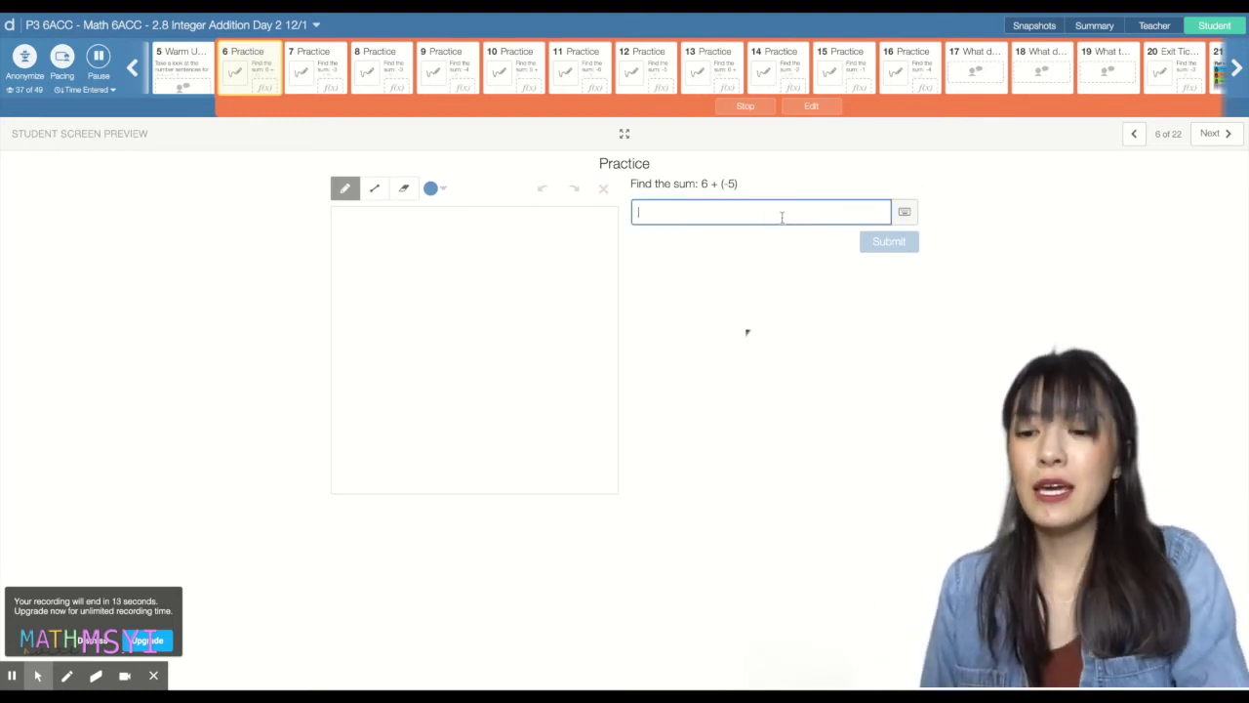
text(1)
click(888, 241)
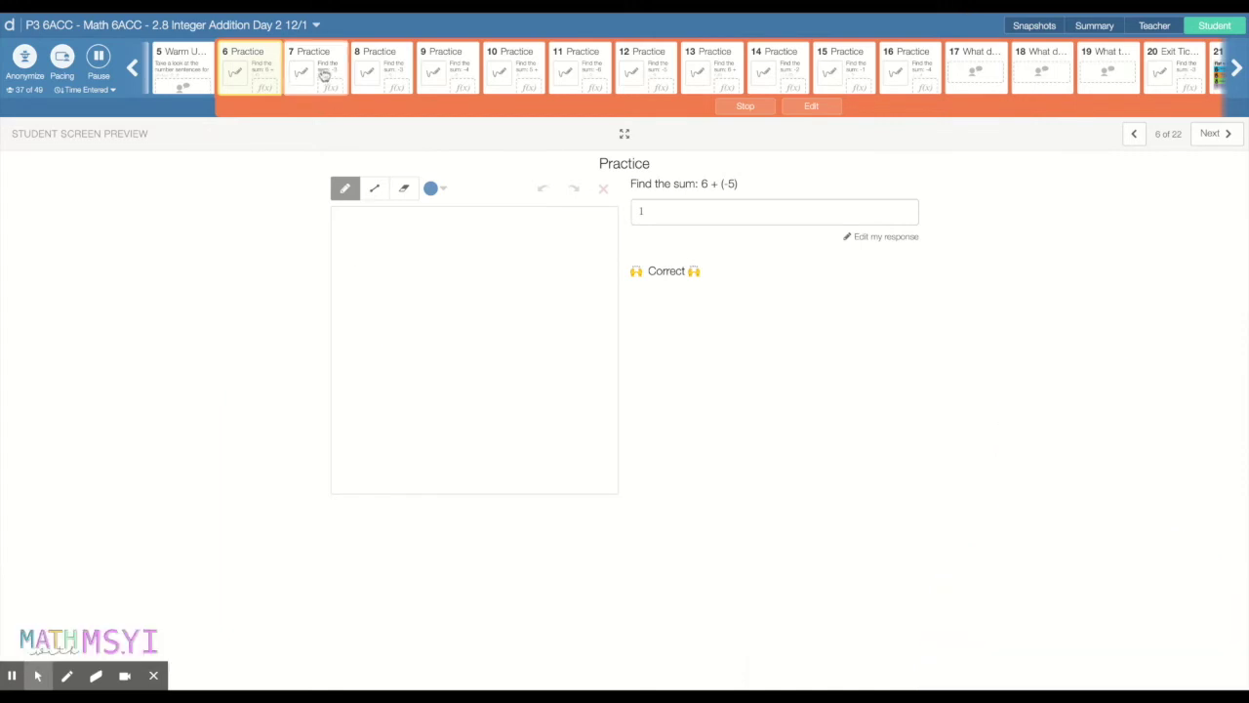
Step: Preview practice screens 7, 8, 9 and 10 in turn
click(323, 74)
click(383, 68)
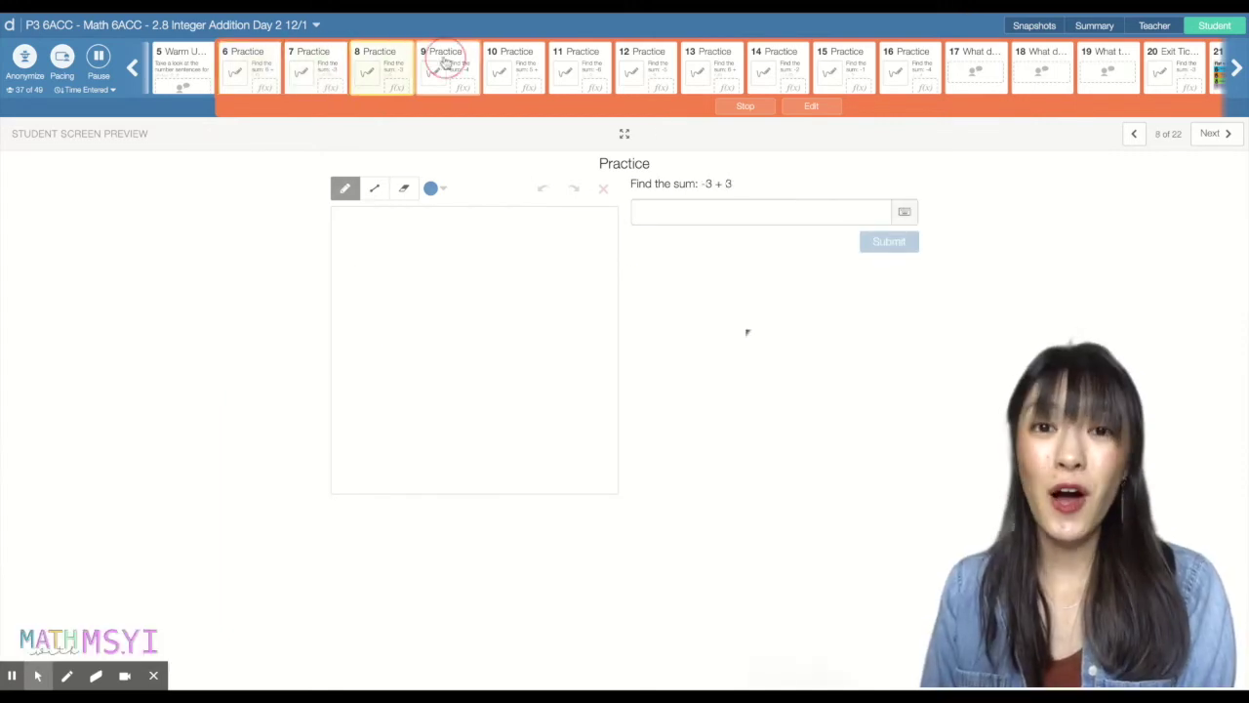
click(446, 56)
click(517, 57)
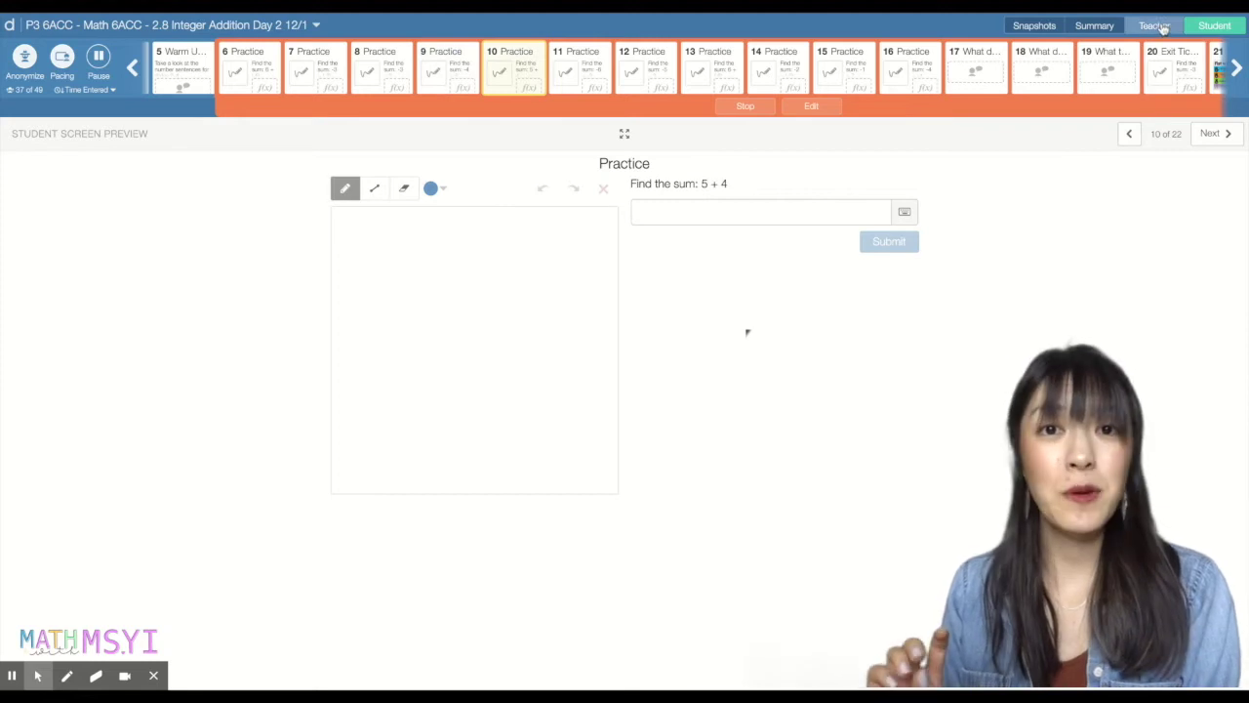
Step: Check screen 10's class responses, then scroll through the full summary grid
click(1158, 27)
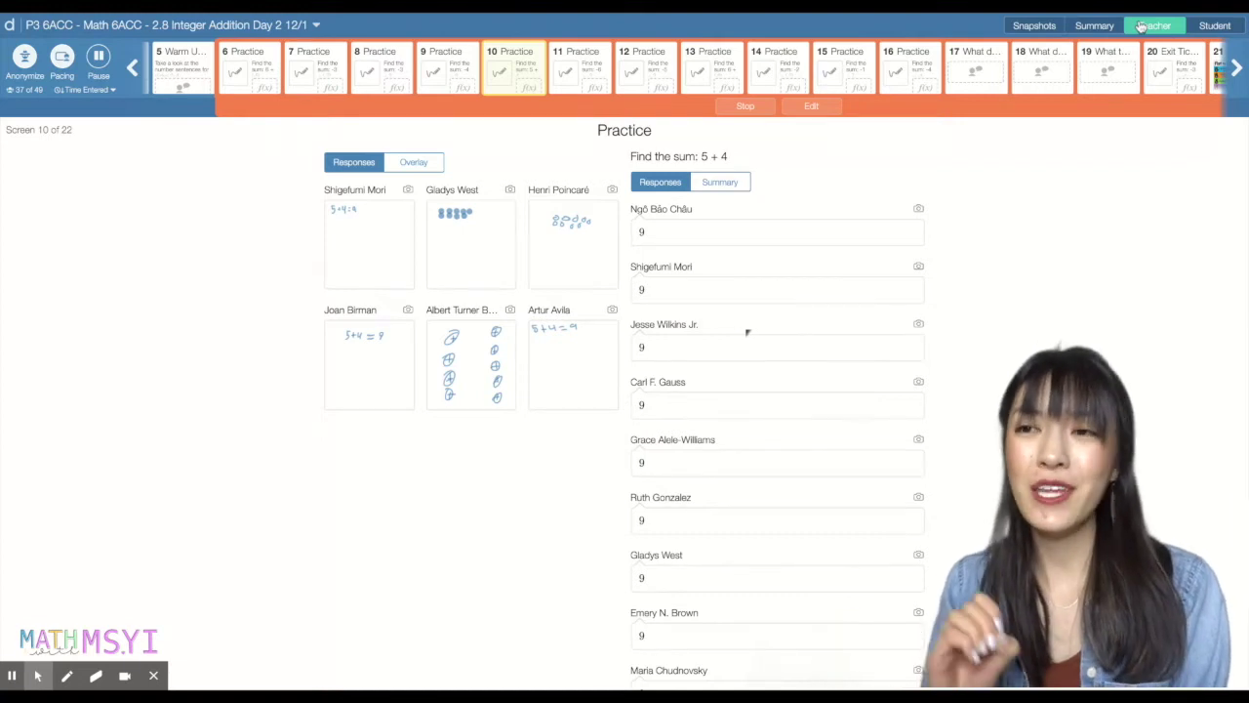
click(1094, 26)
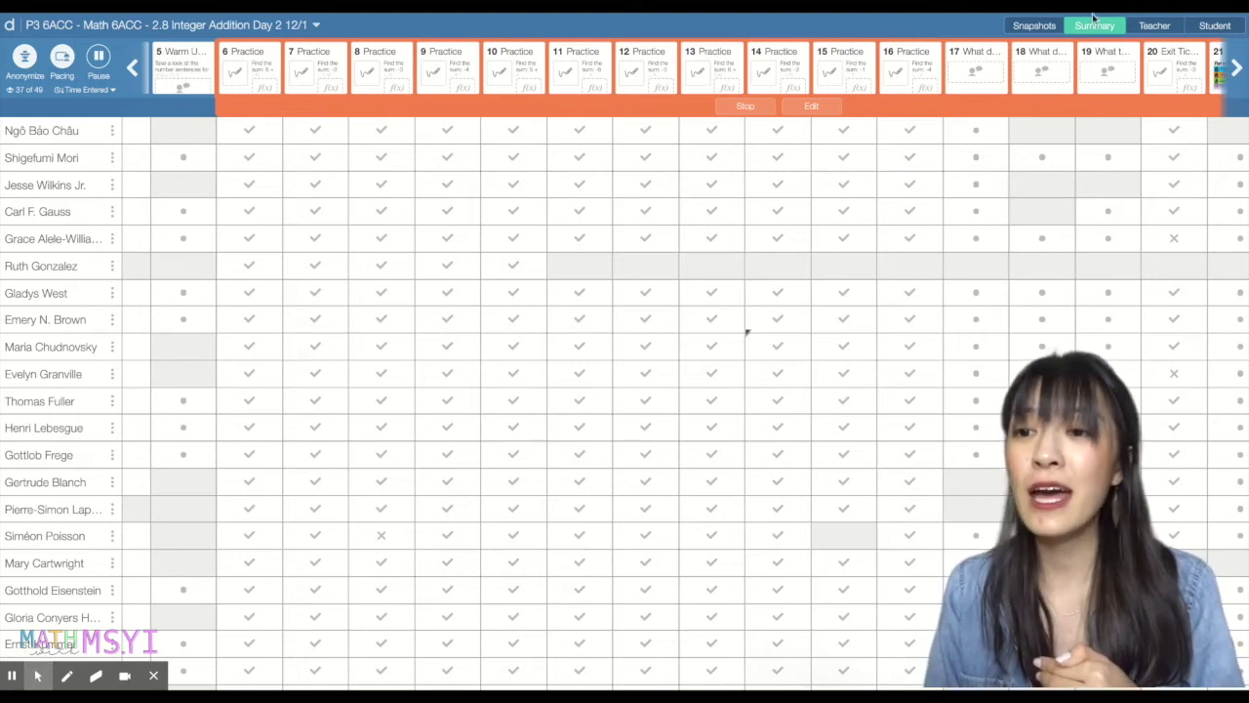
scroll(272, 183, down, 4)
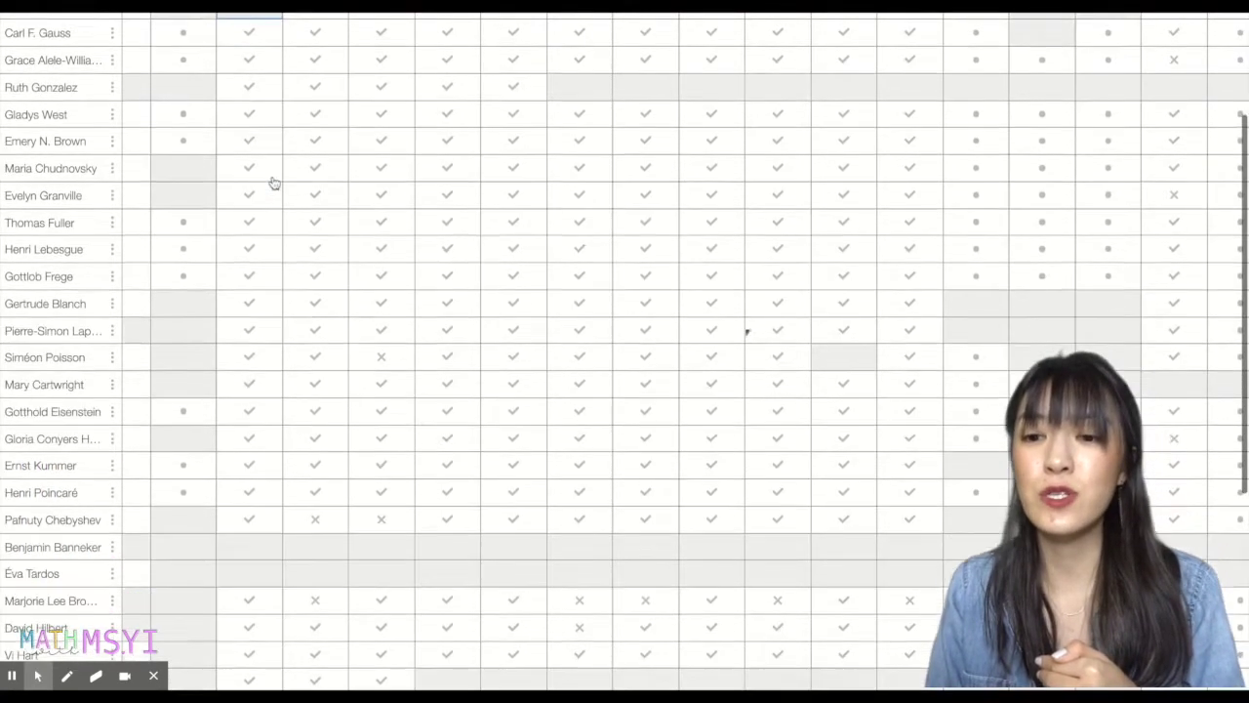
scroll(272, 182, down, 3)
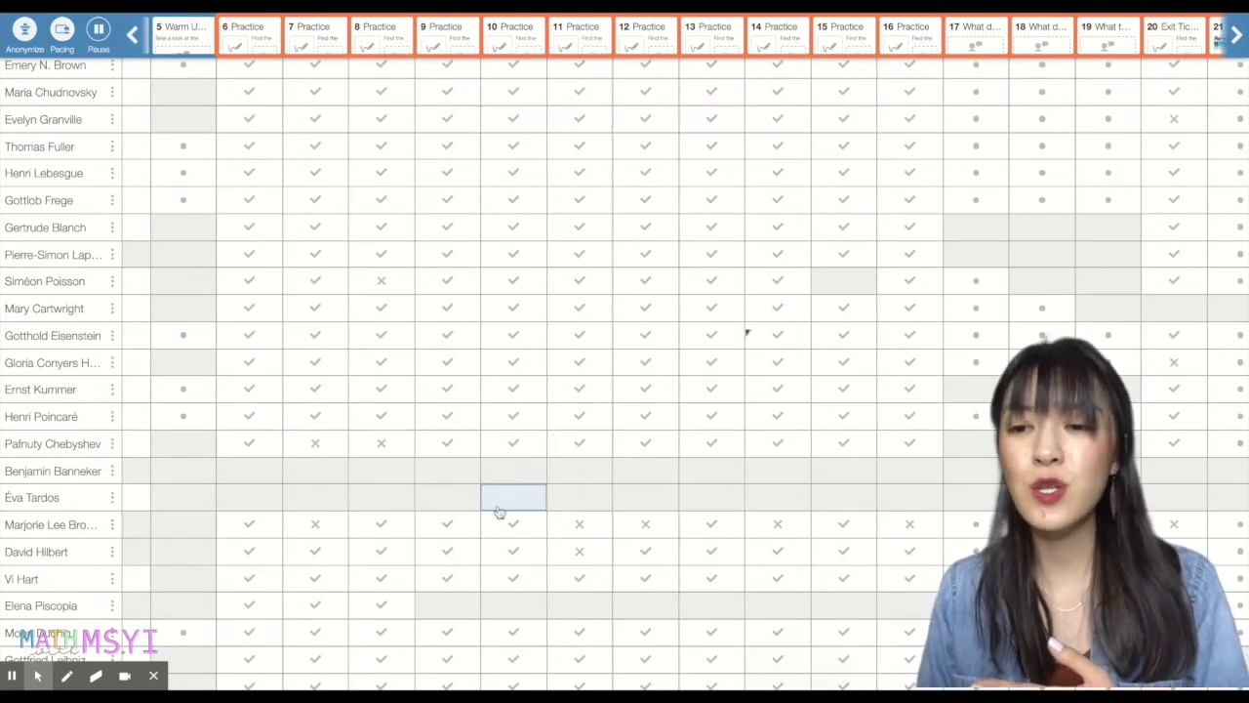
scroll(309, 533, down, 1)
scroll(309, 534, down, 1)
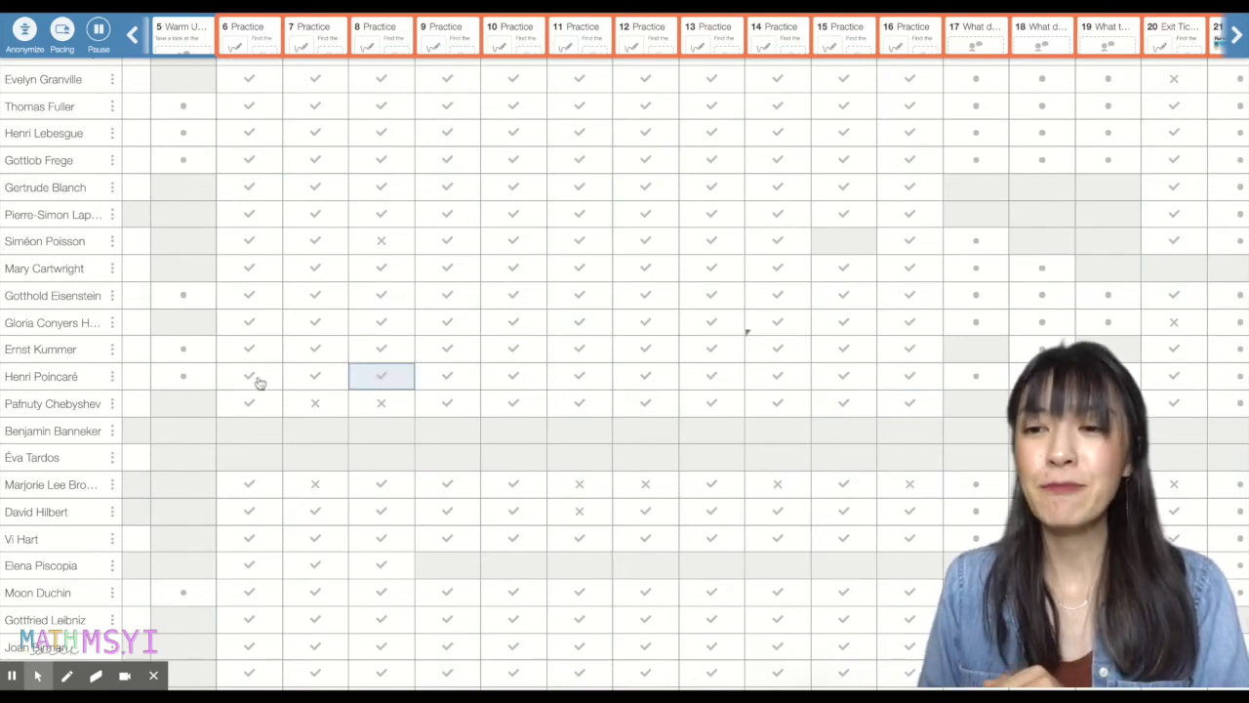
Step: Send 'Check this question. Make sure it's correct' on a student's wrong screen 7 answer
click(326, 408)
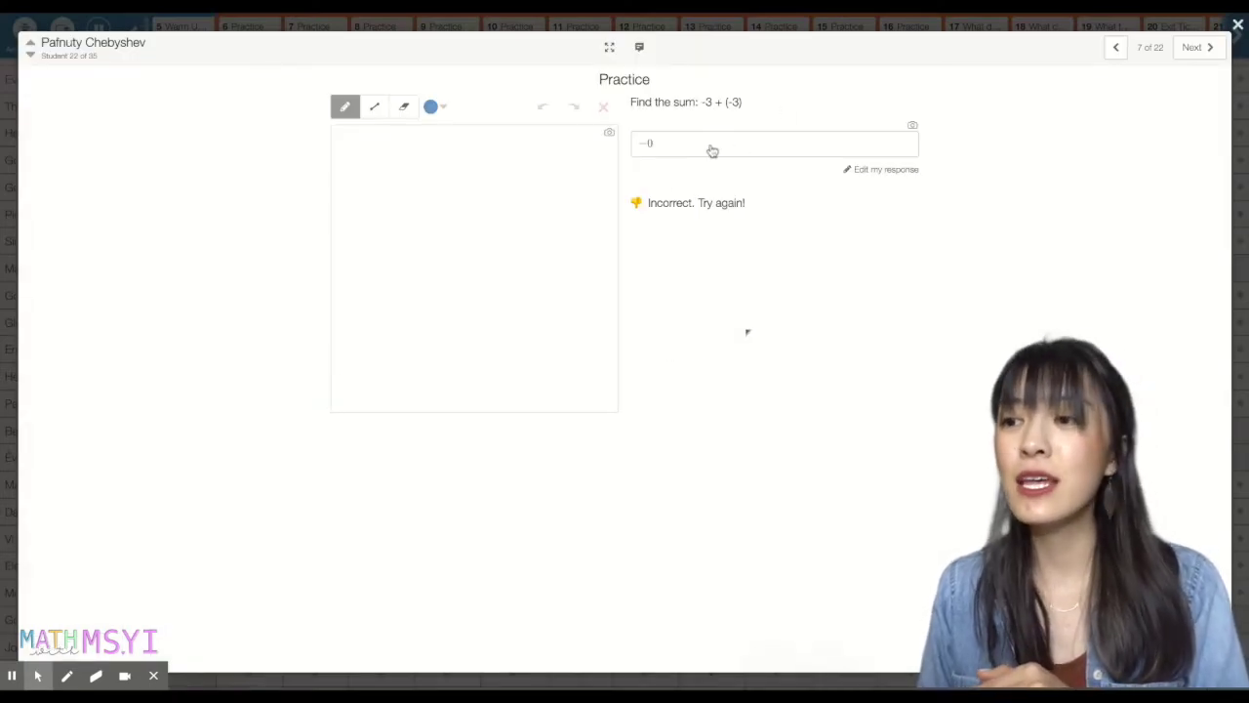
click(639, 48)
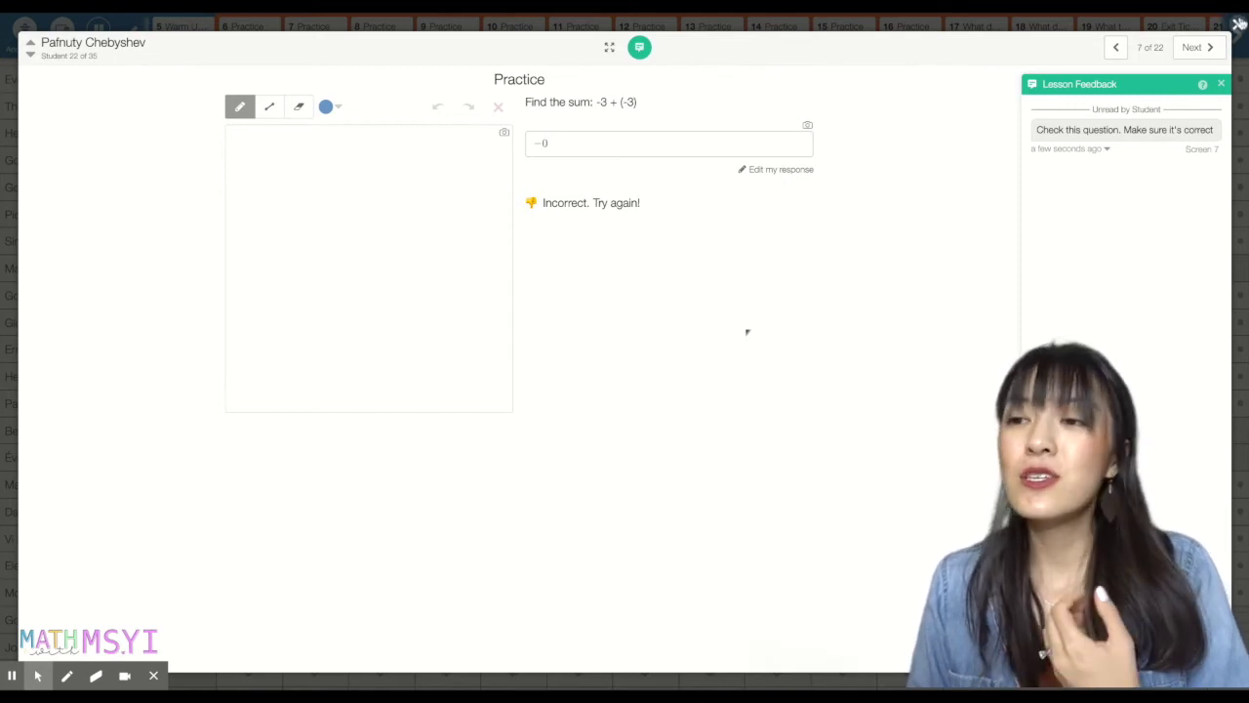
click(1236, 25)
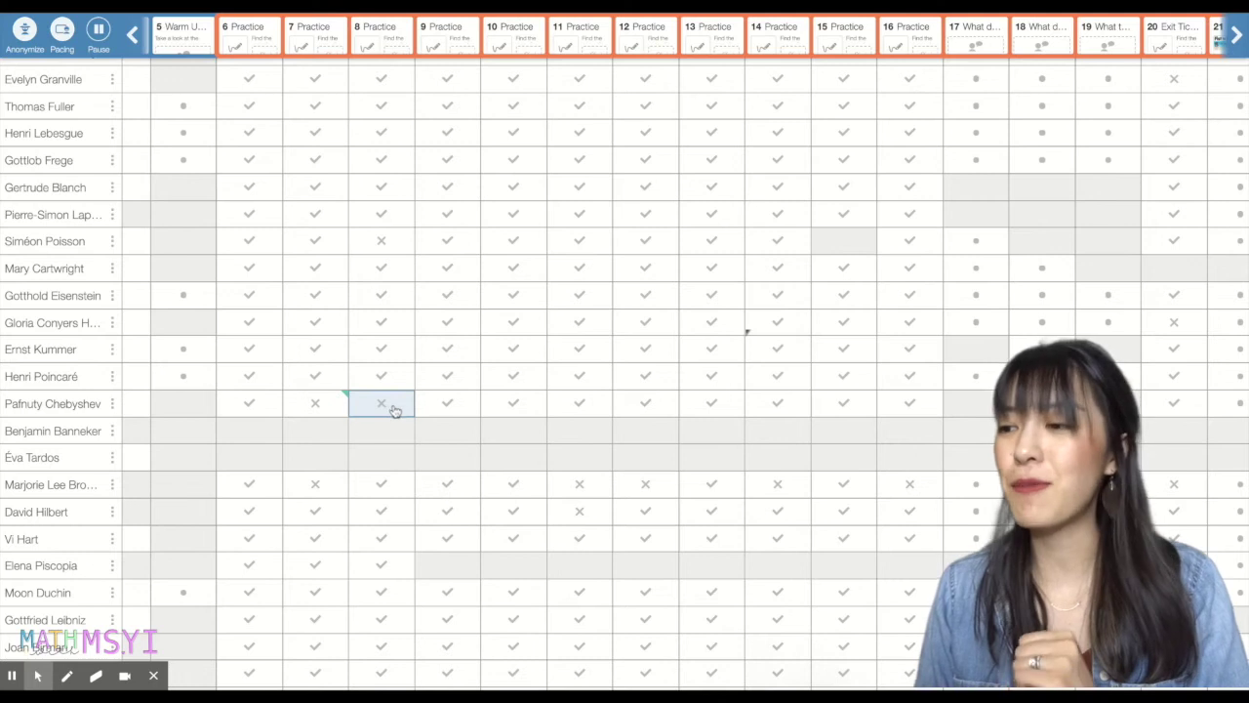
scroll(487, 543, up, 5)
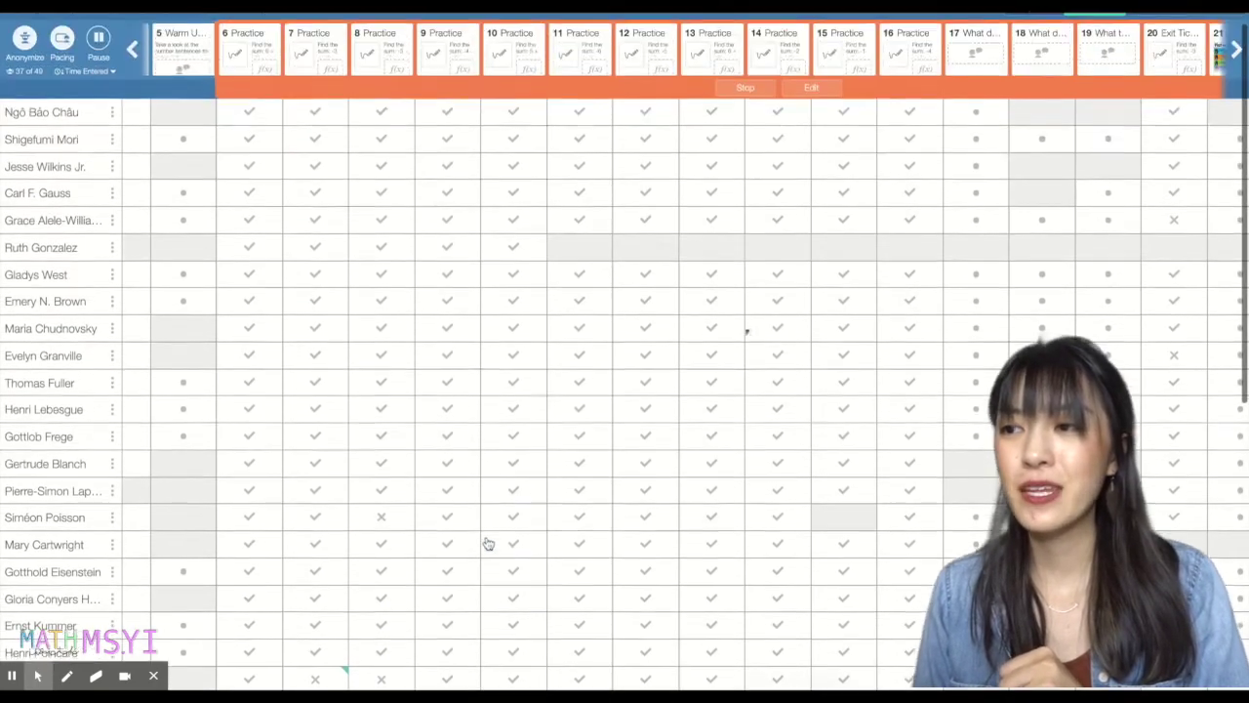
click(976, 47)
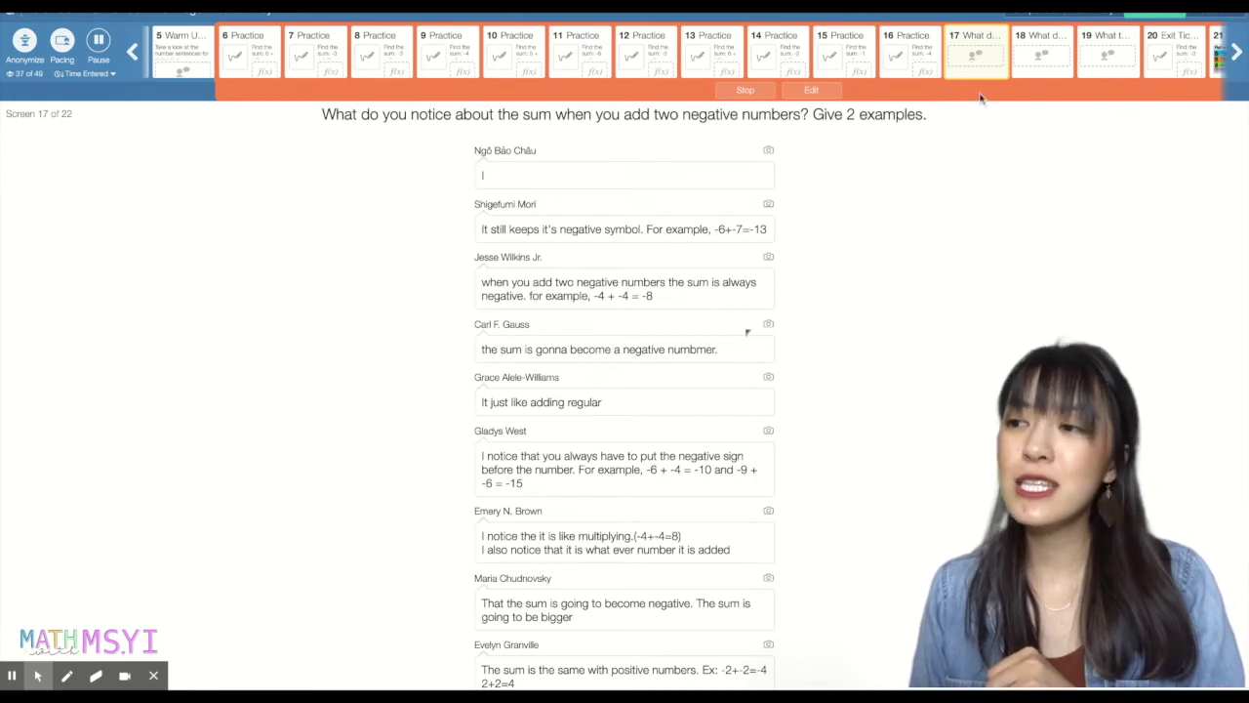
click(1047, 53)
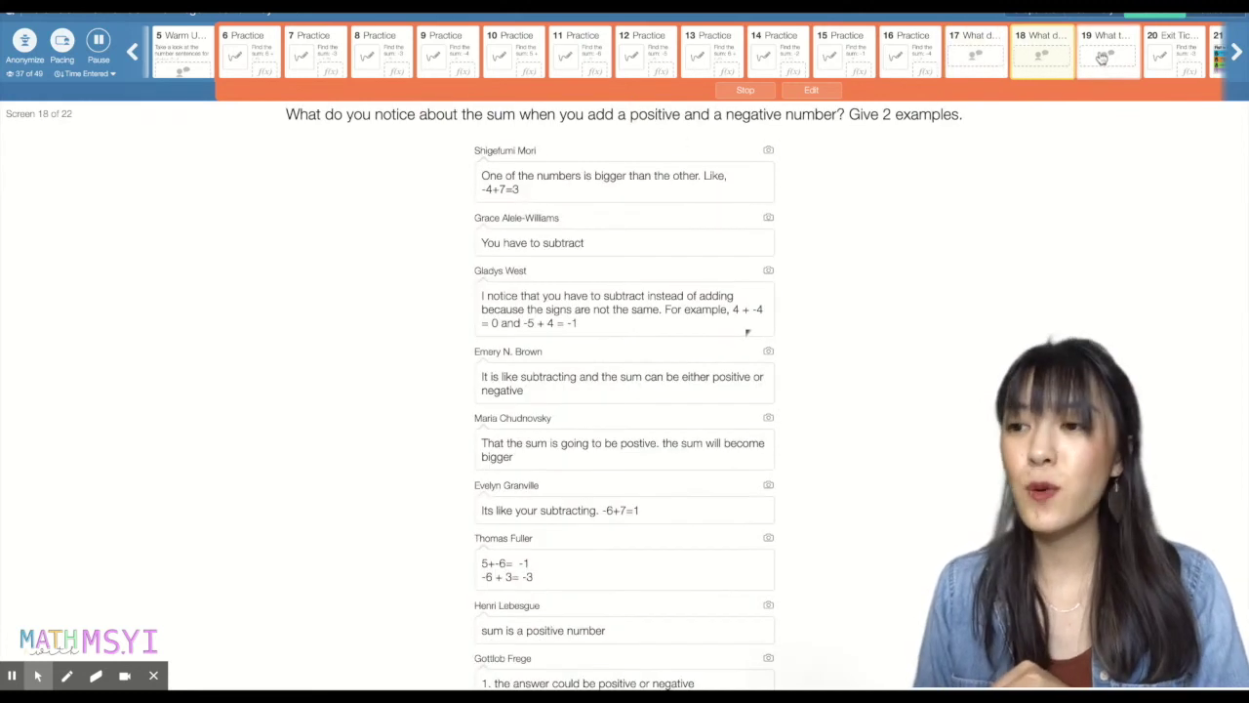
click(1101, 57)
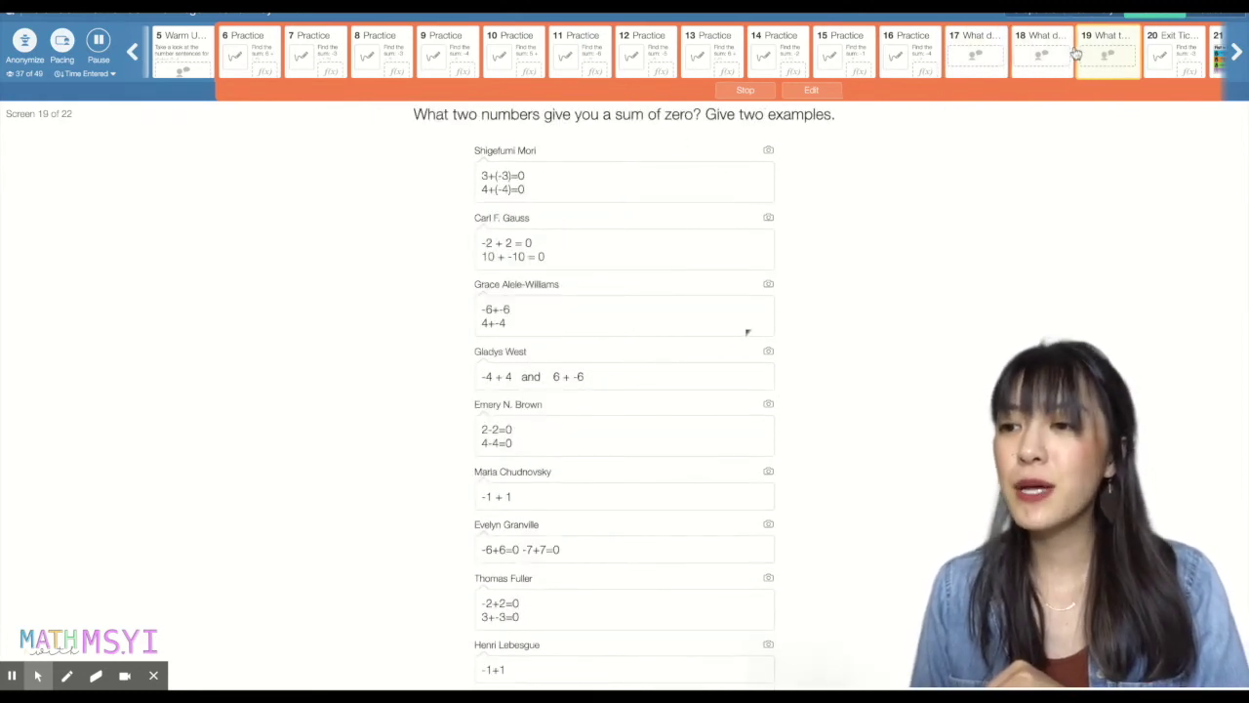
click(1226, 26)
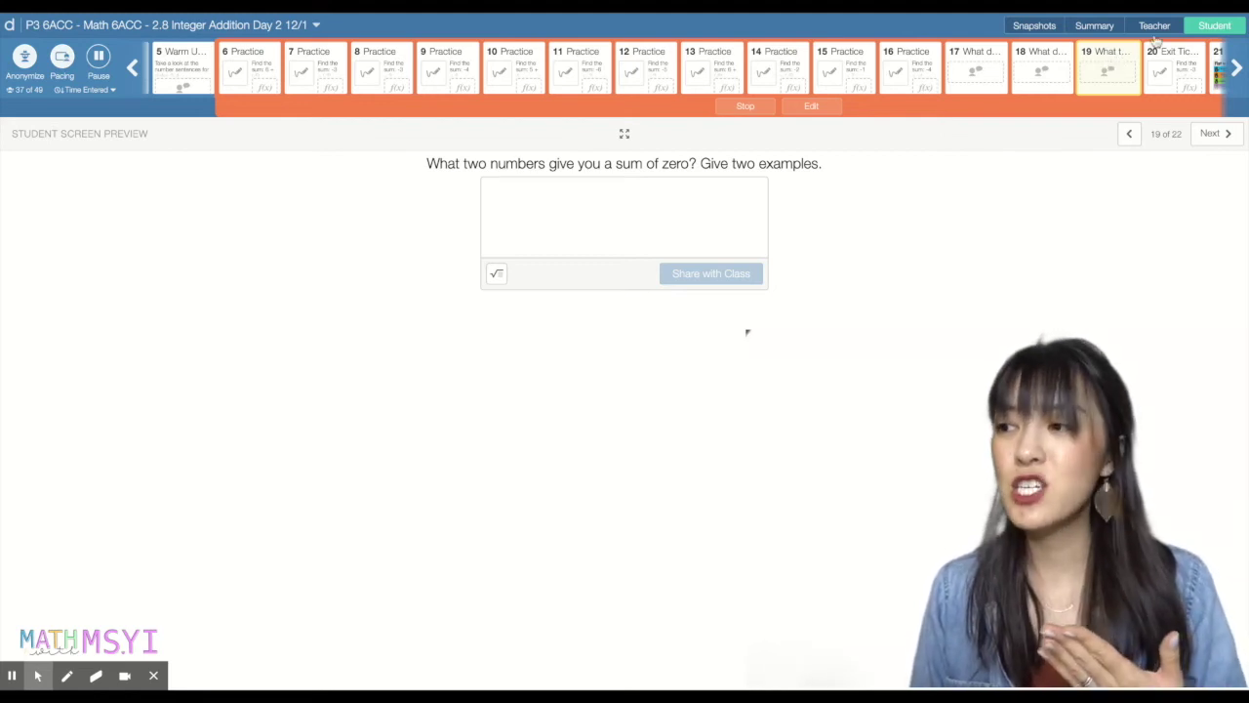
click(1107, 27)
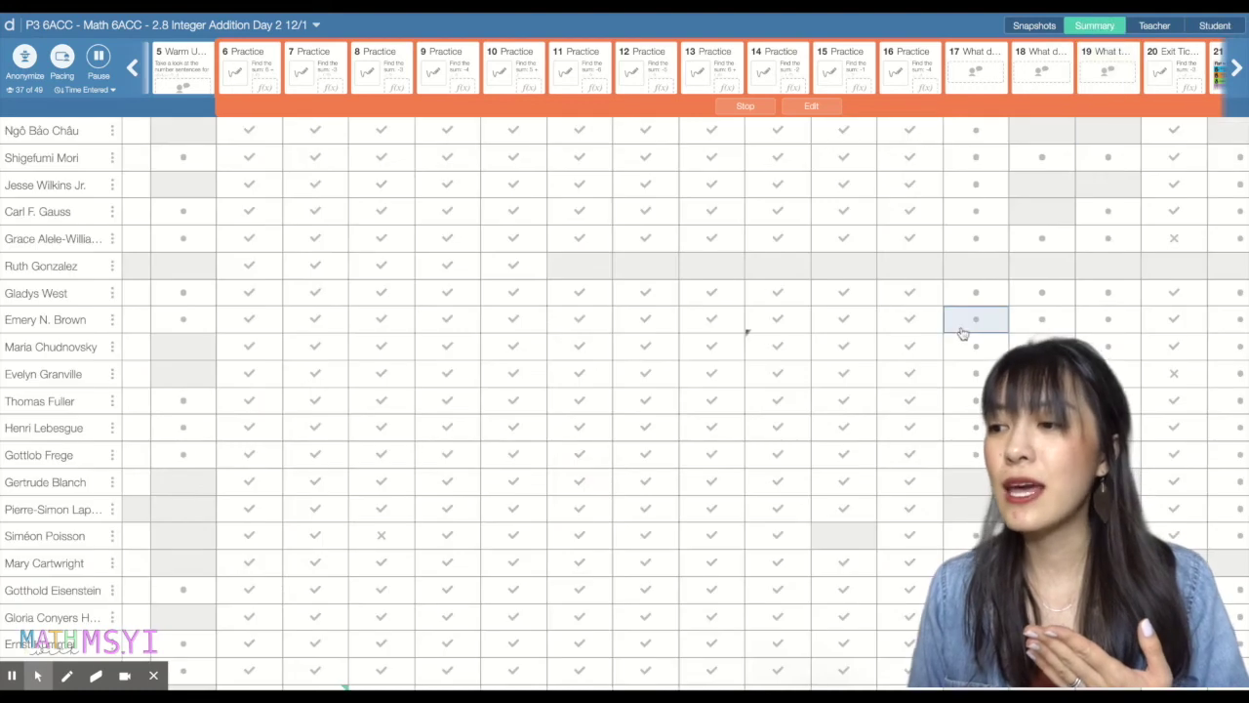
scroll(962, 326, down, 1)
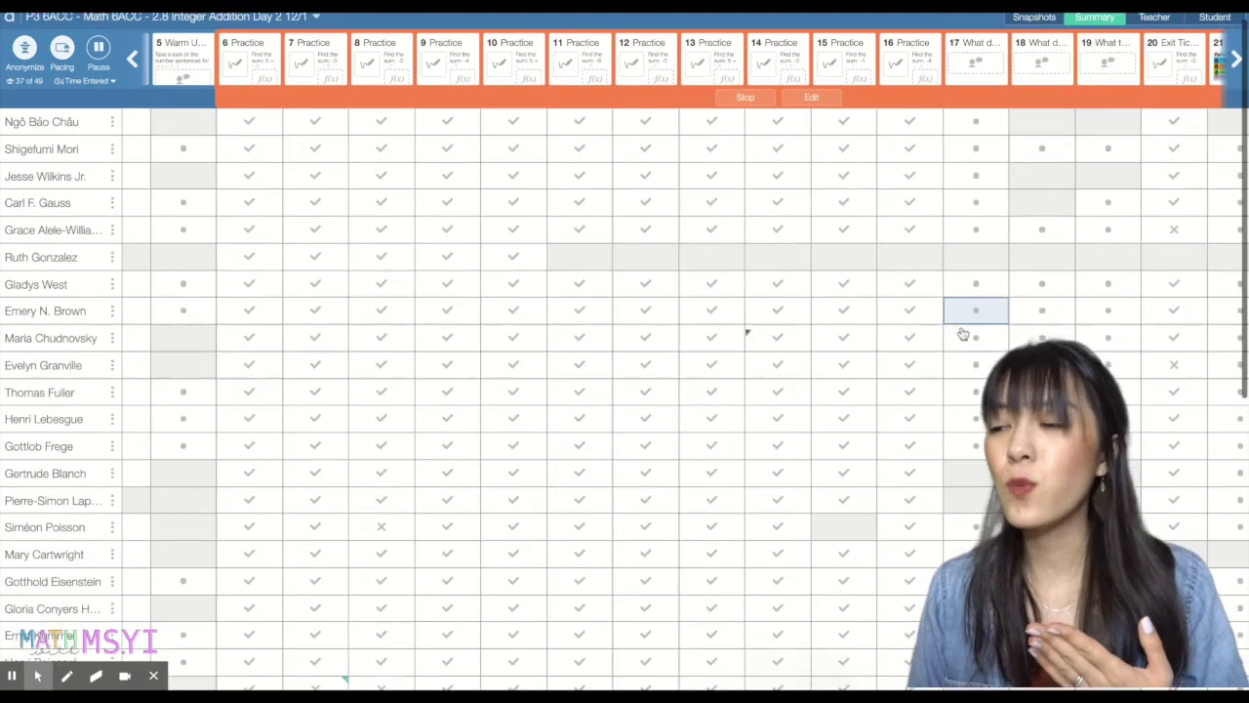
Step: View the Exit Ticket class responses, then open its student preview
click(1160, 63)
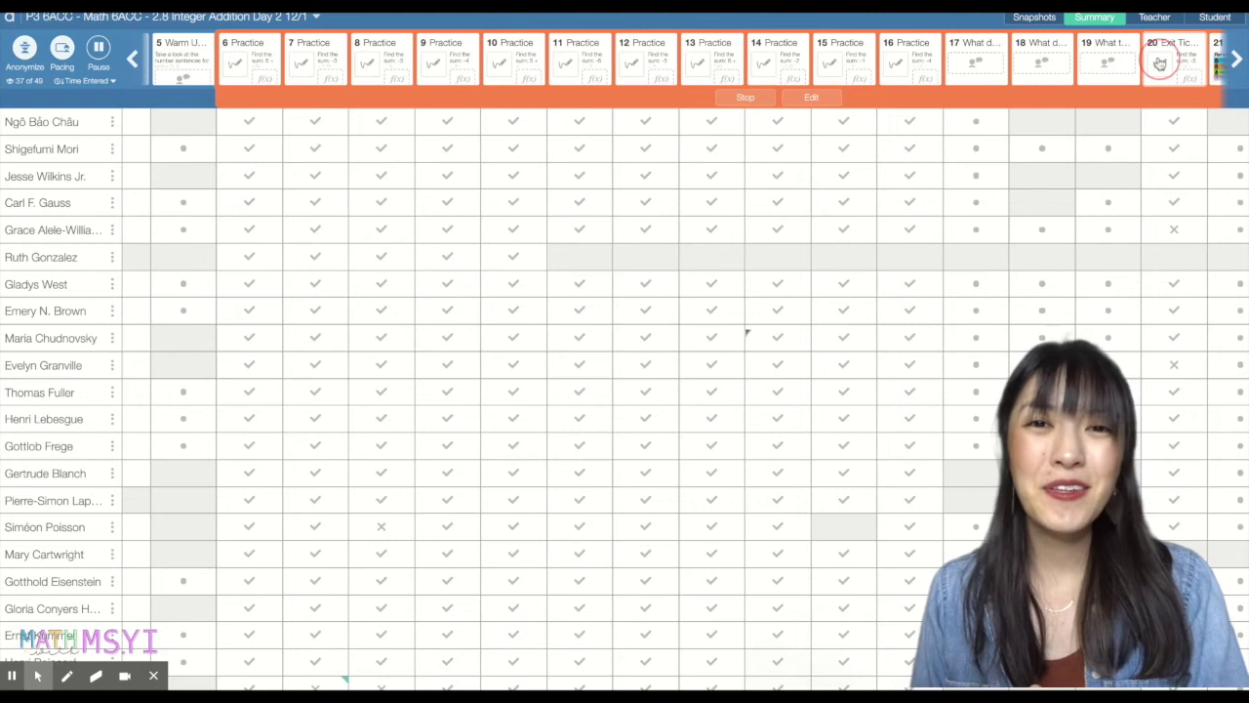
scroll(703, 337, down, 1)
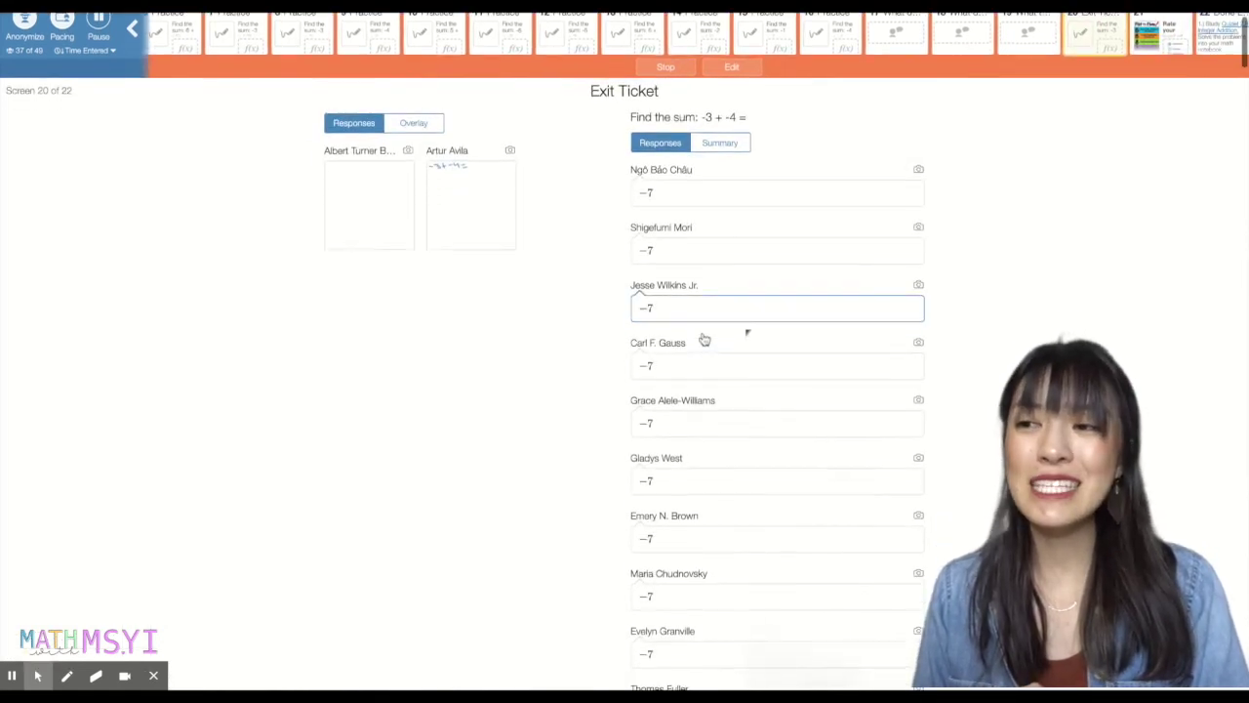
scroll(703, 321, up, 1)
click(1215, 24)
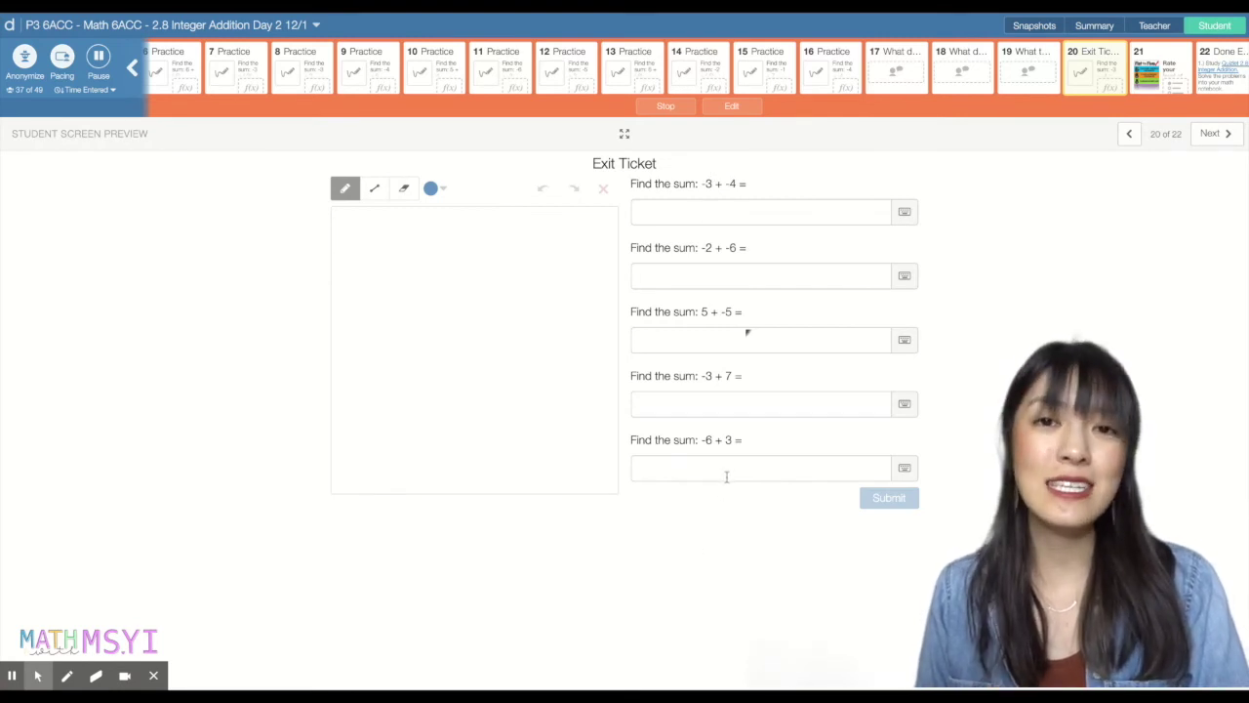
Step: Answer the five sums with -7, -8, 0, 4 and -3, and submit
click(755, 213)
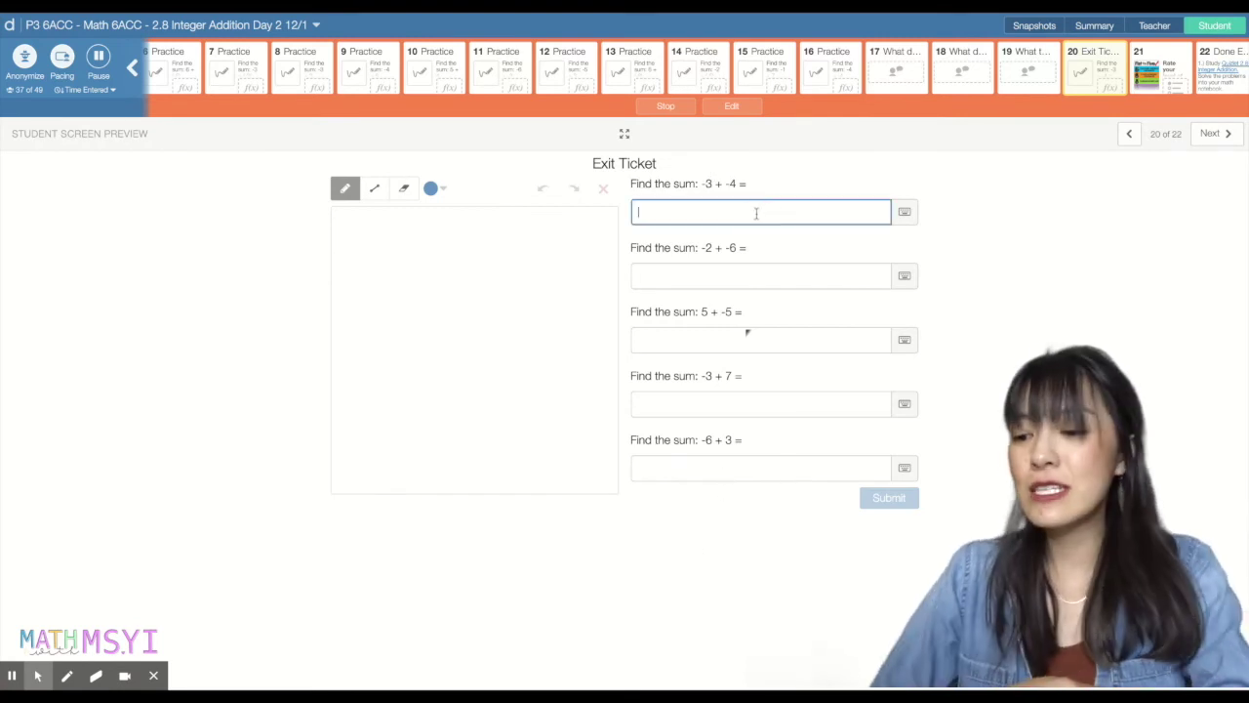
text(-7)
click(792, 277)
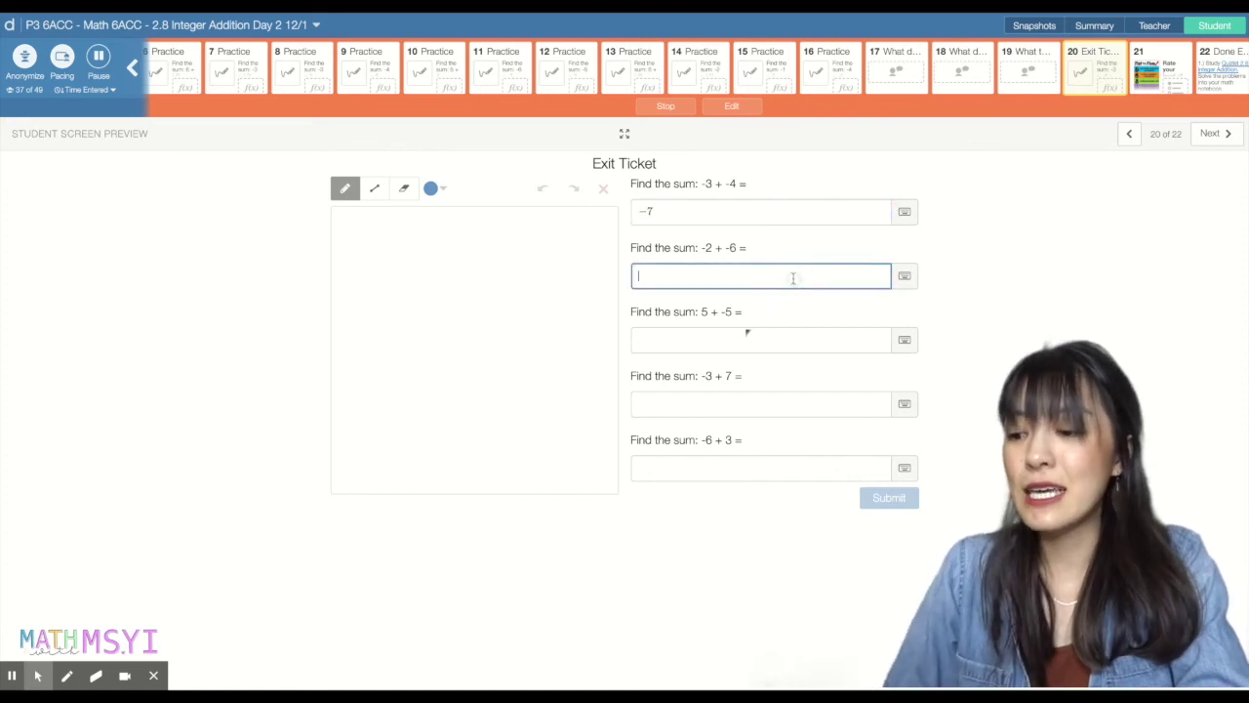
text(-8)
click(800, 336)
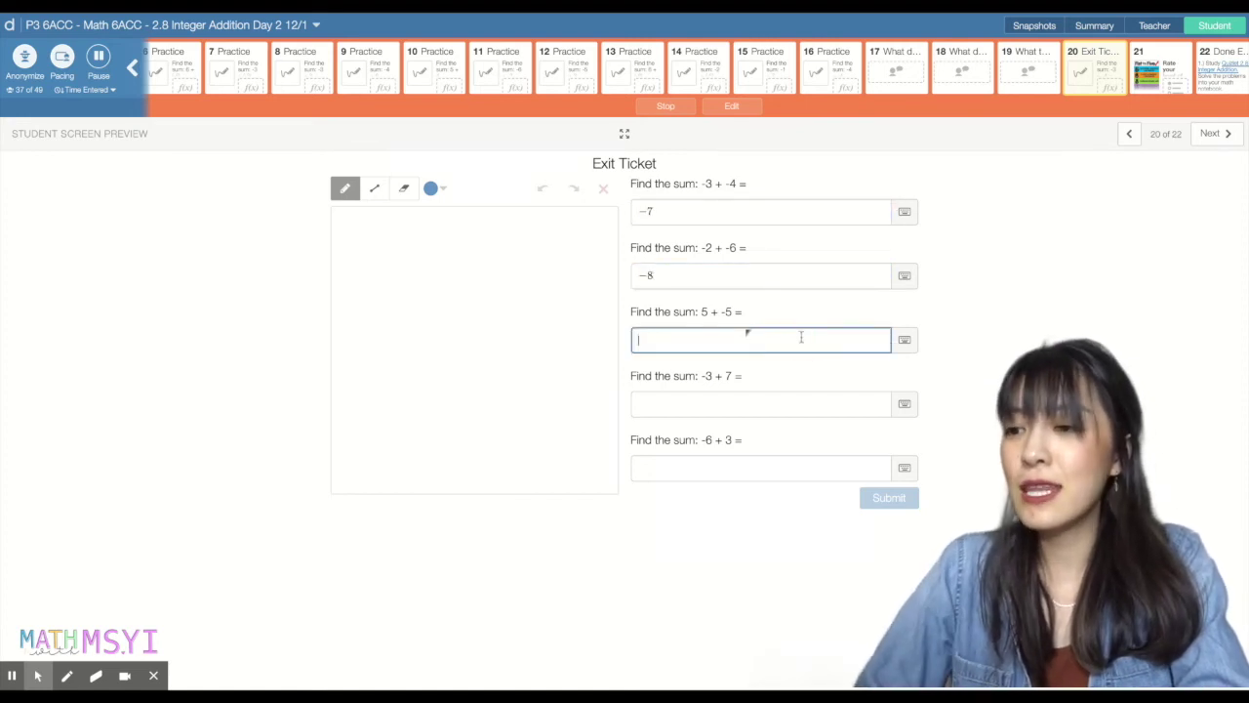
text(0)
click(788, 395)
text(4)
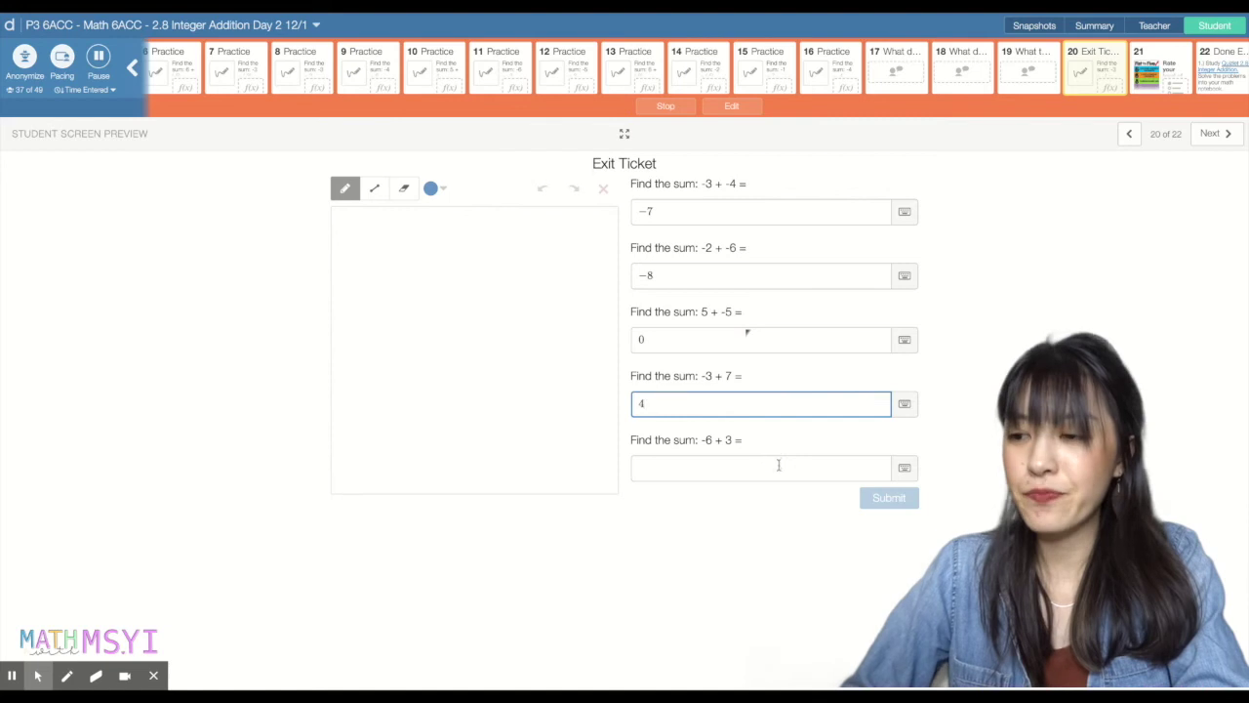
click(778, 466)
text(-3)
click(871, 502)
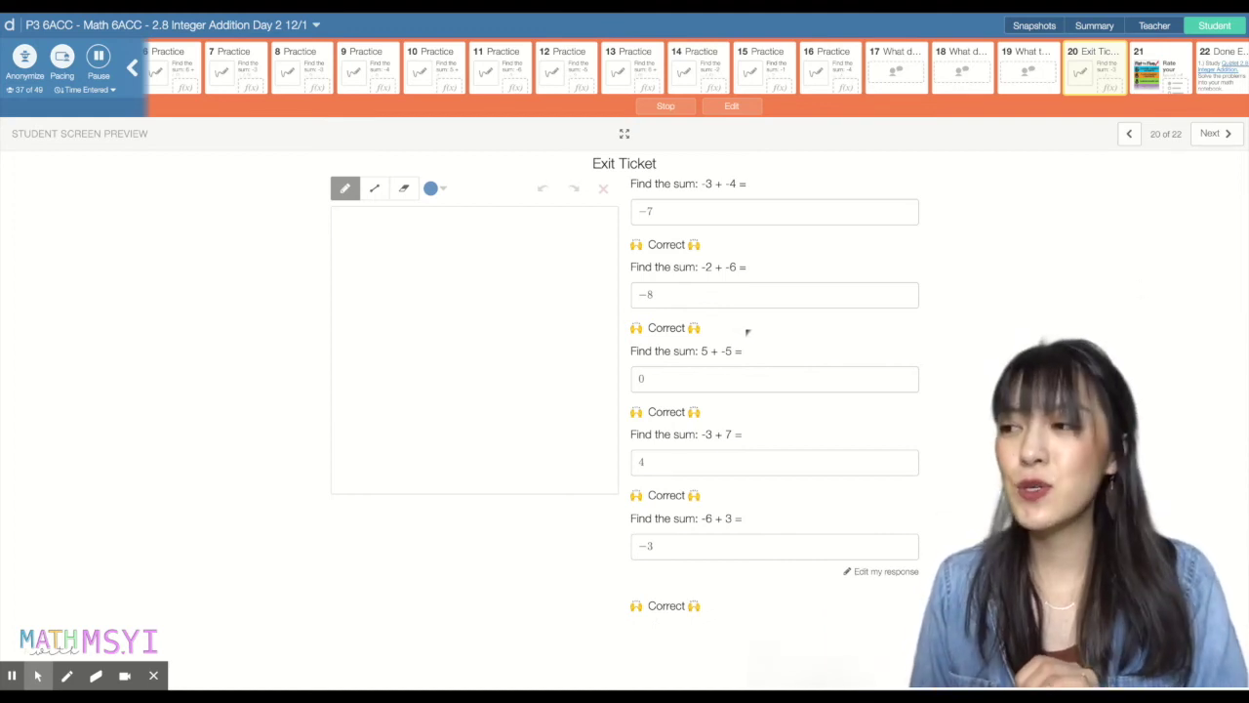
Step: Jump to screen 22, Done Early?, and highlight its Quizlet and Khan Academy instructions
click(1234, 87)
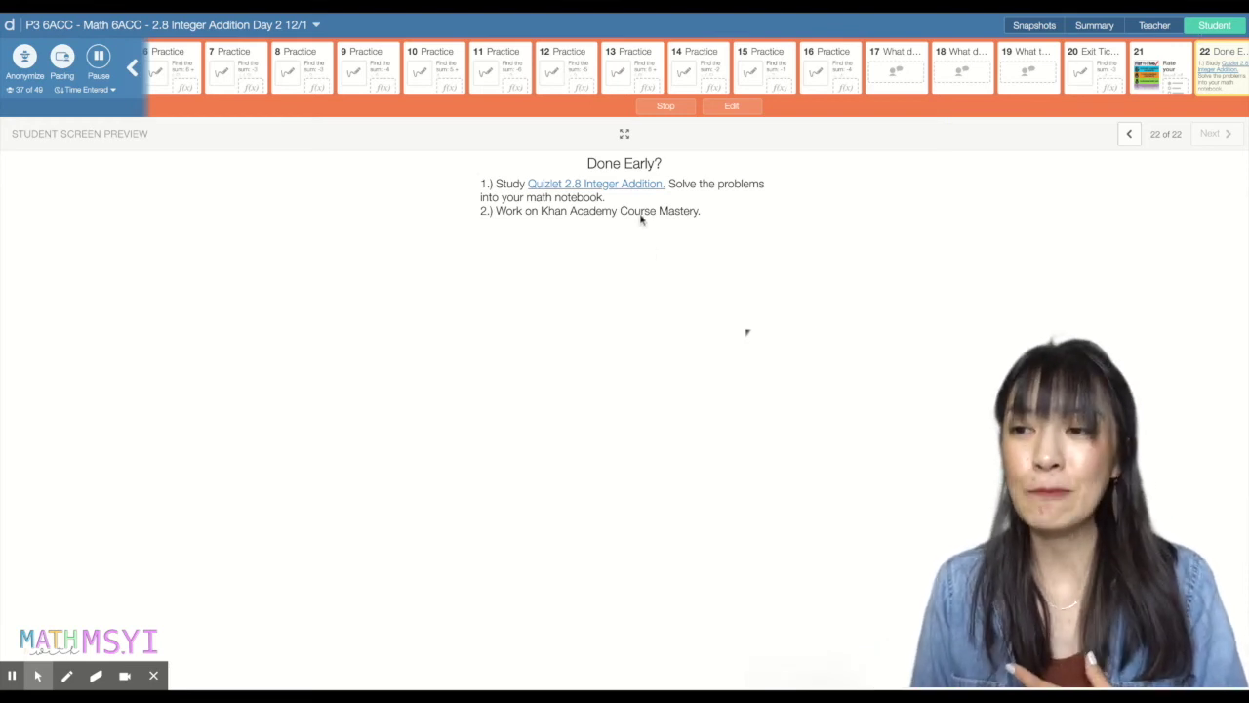
drag(571, 163, 722, 221)
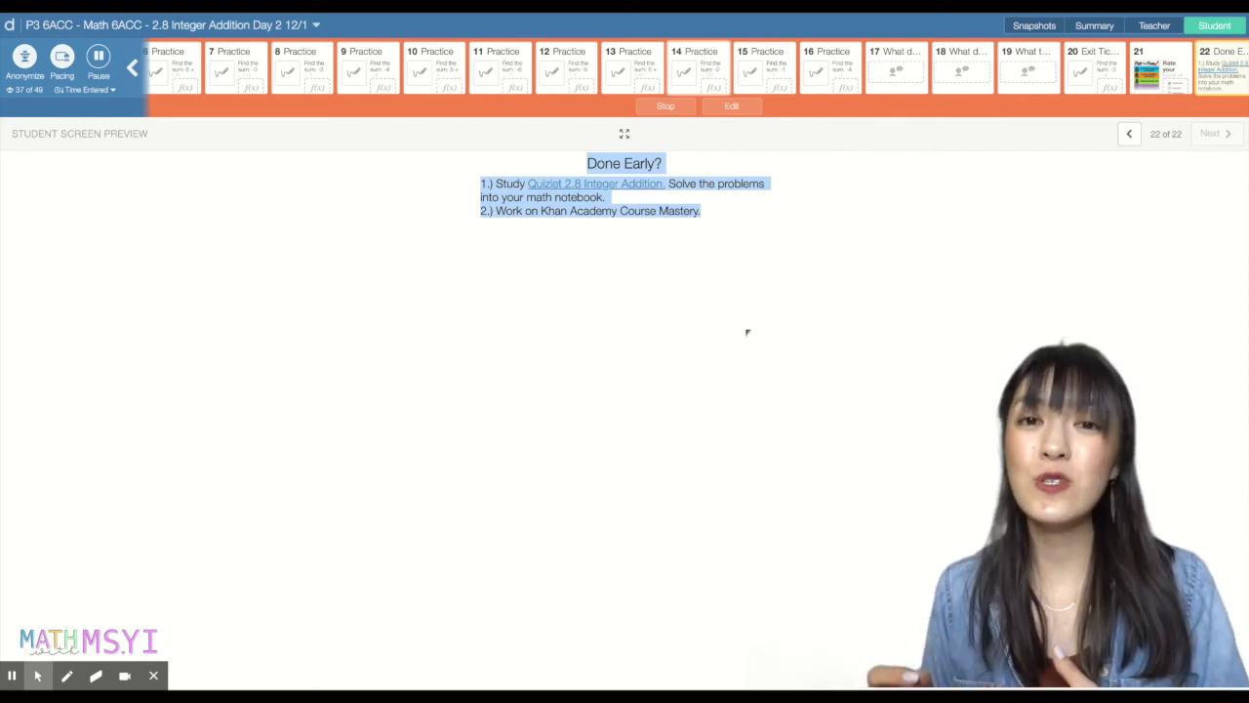
Step: Return to the class summary grid and scan students' checks, crosses and dots through screen 22
click(1094, 25)
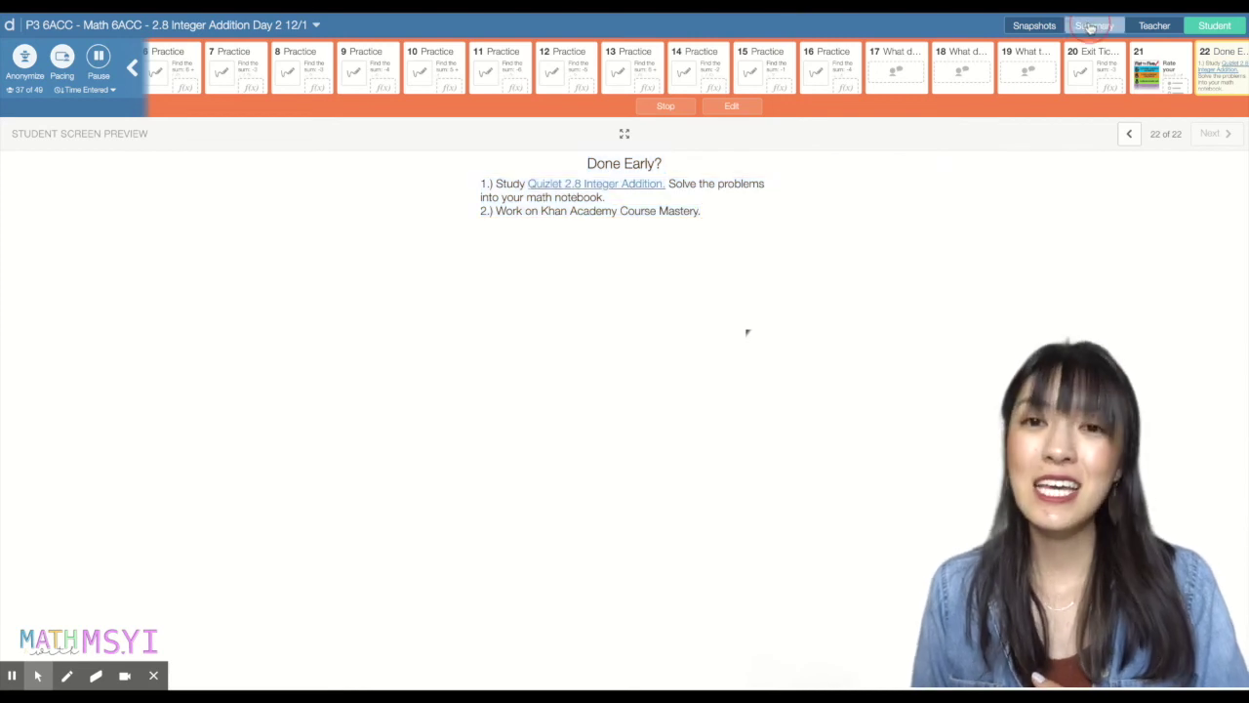
scroll(509, 556, down, 5)
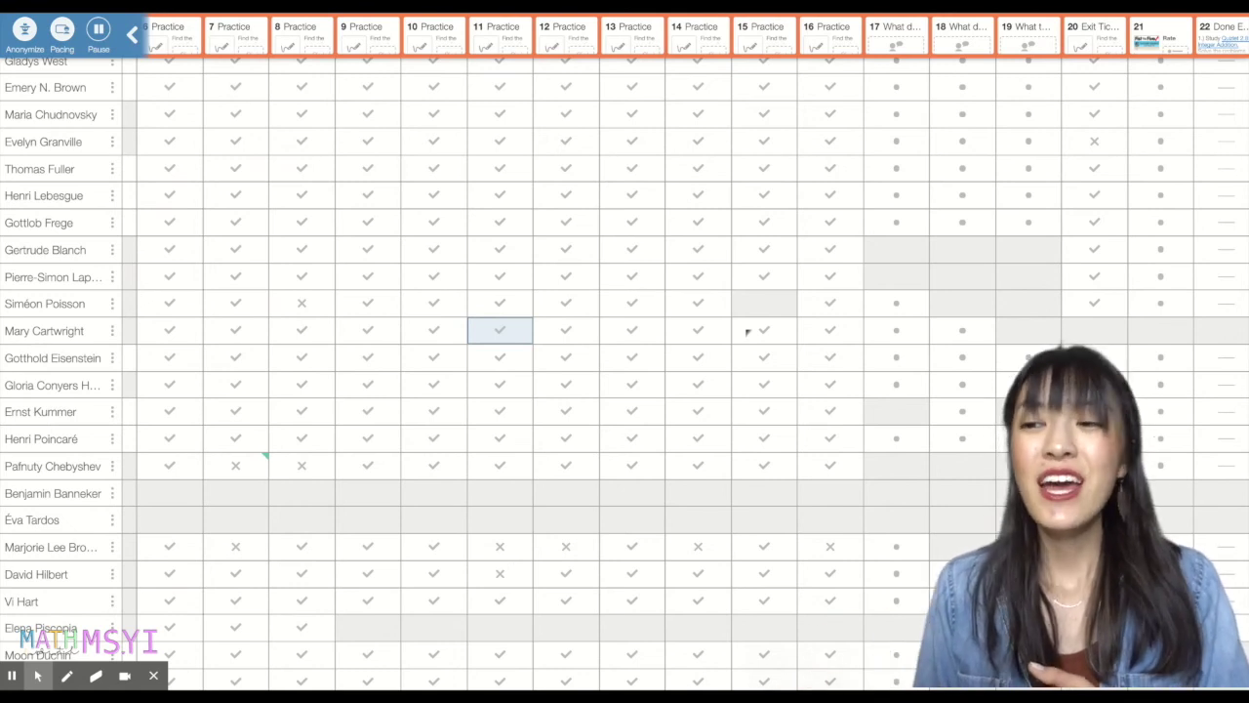
scroll(510, 536, down, 6)
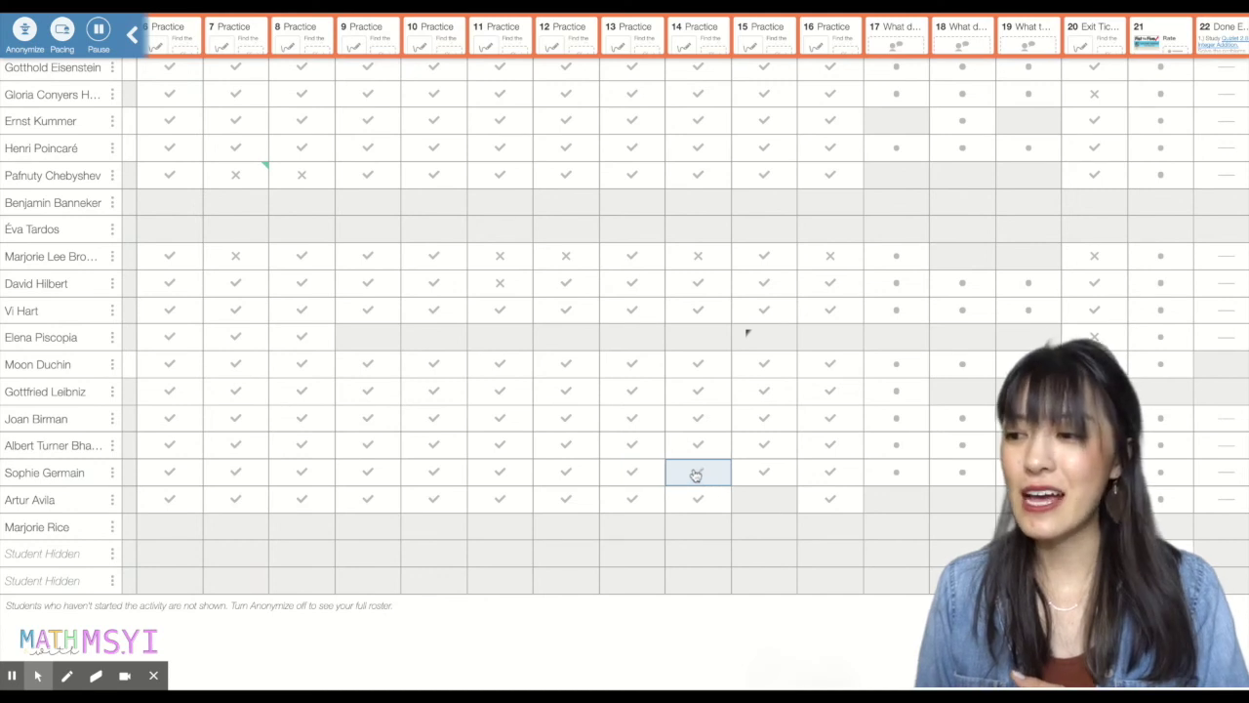
scroll(695, 474, up, 10)
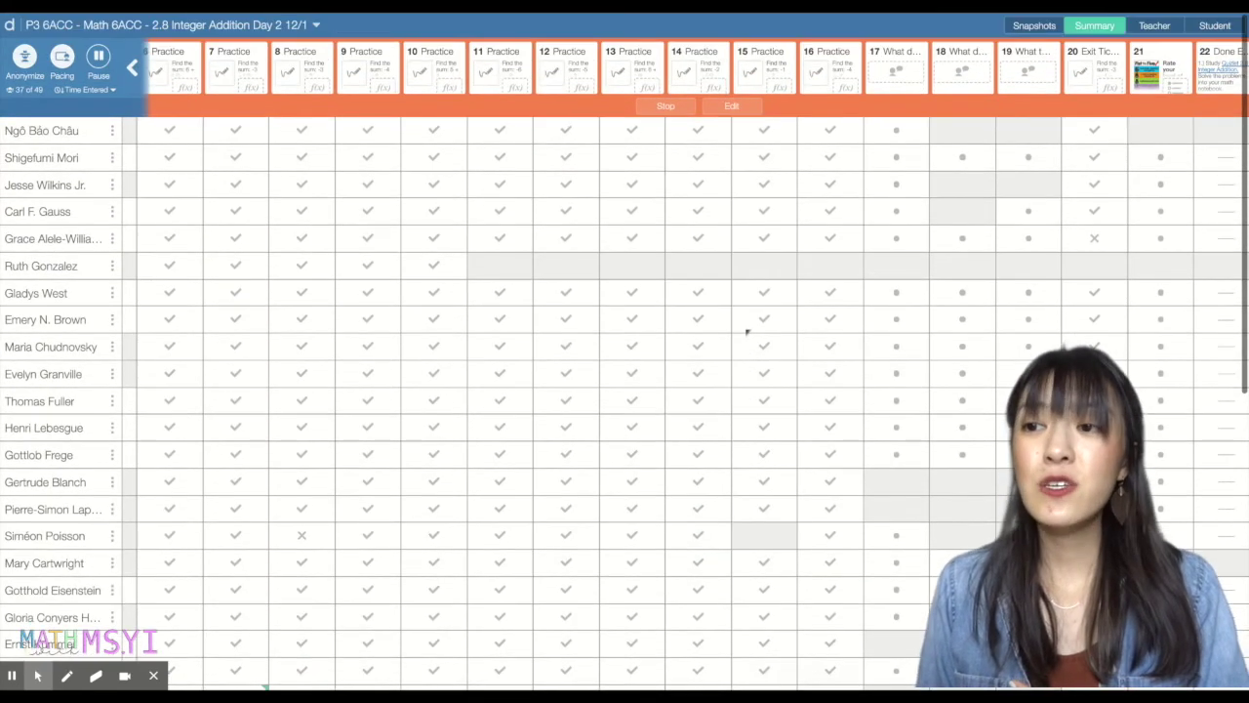